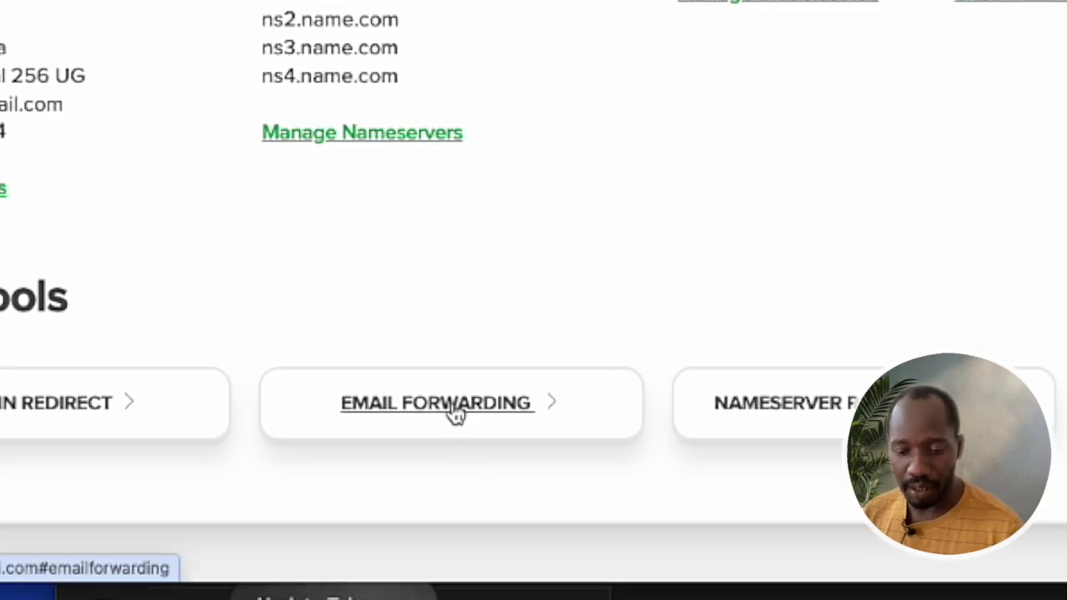
{"action": "left_click", "coordinate": [455, 415]}
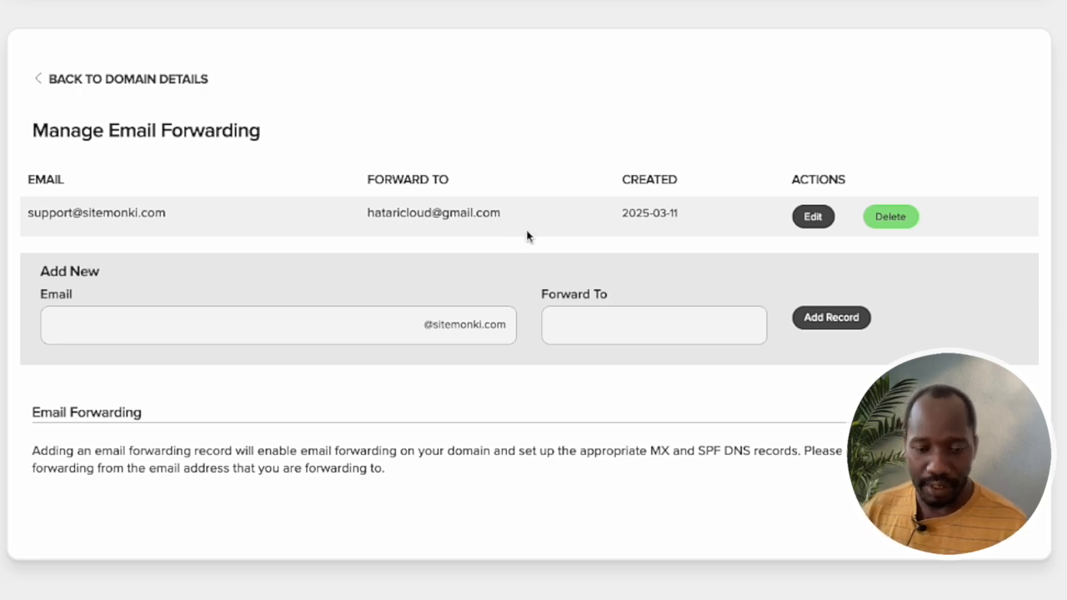
{"action": "left_click", "coordinate": [222, 335]}
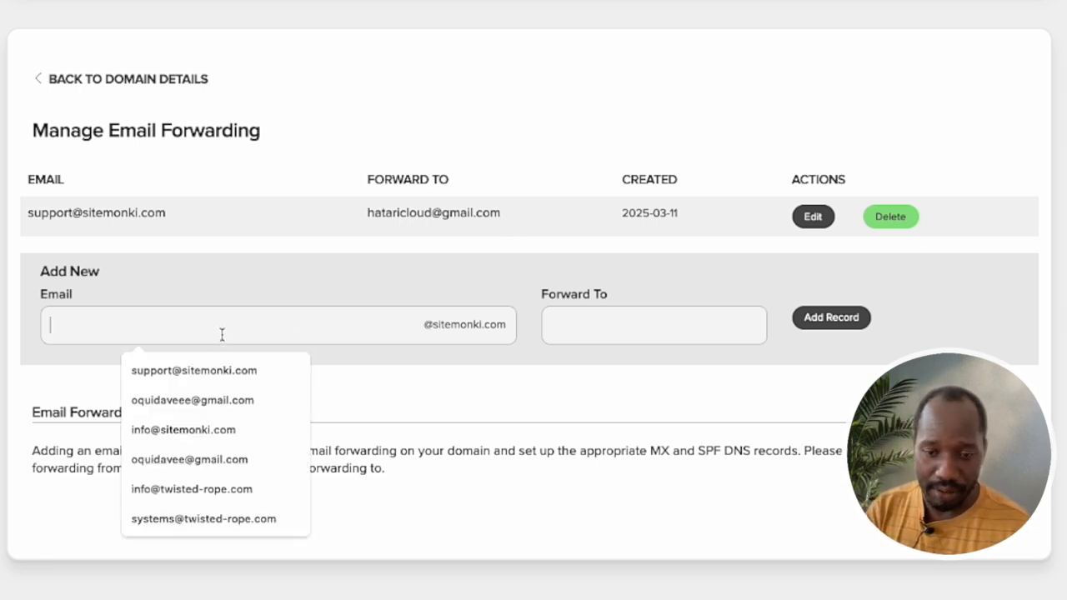
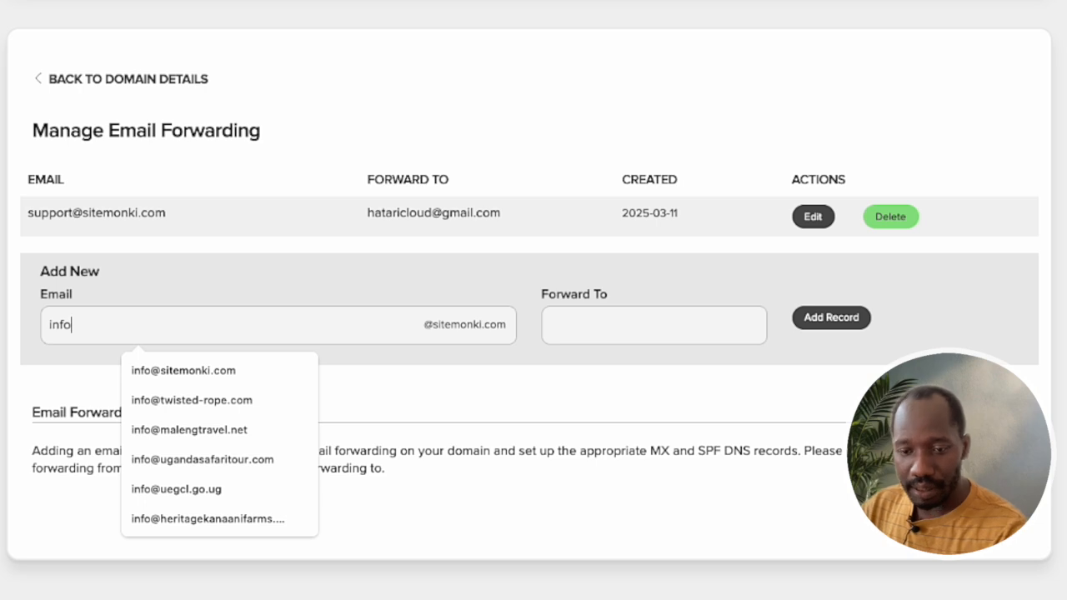
{"action": "left_click", "coordinate": [601, 322]}
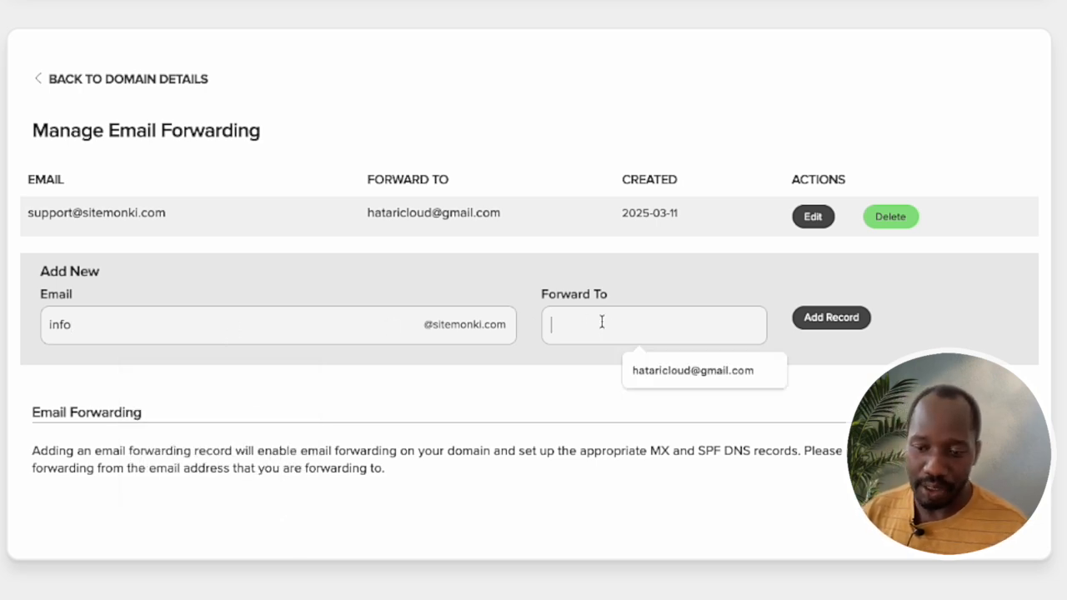
{"action": "left_click", "coordinate": [693, 371]}
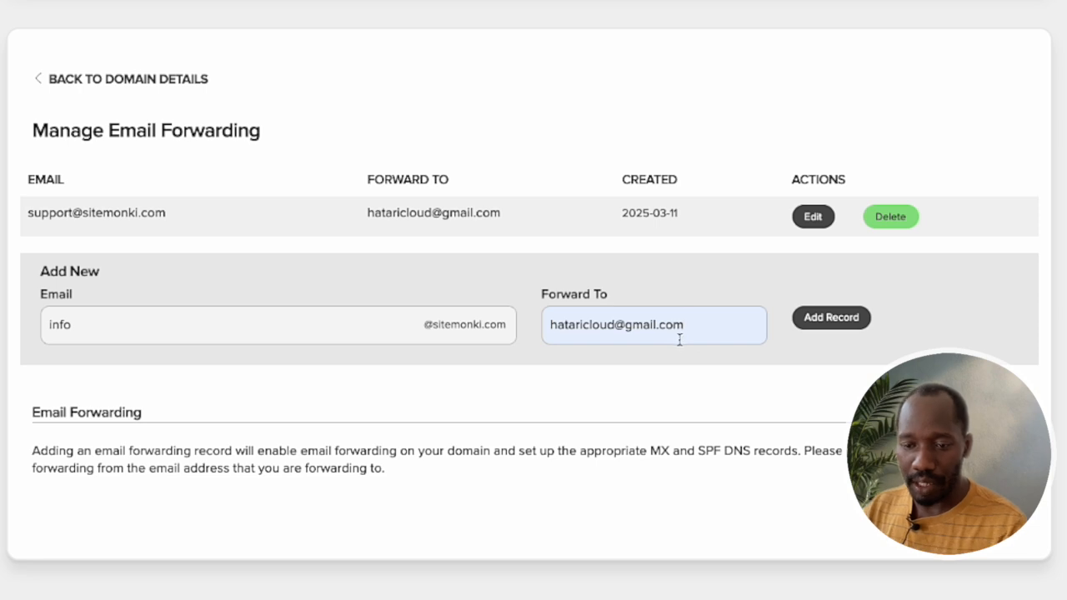
{"action": "left_click", "coordinate": [827, 316]}
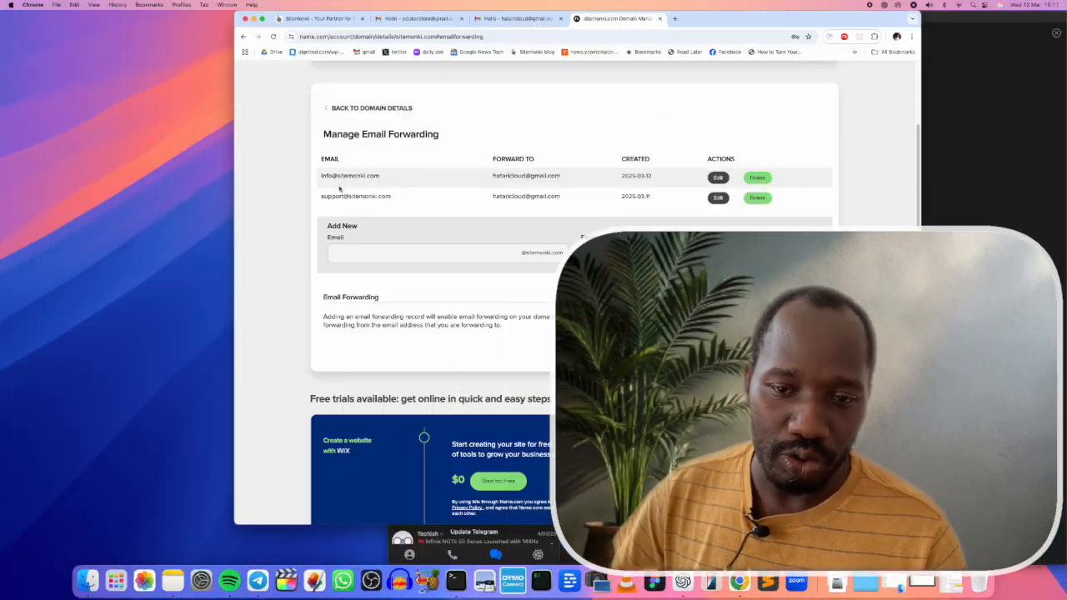
Step: Leave Manage Email Forwarding and return to sitemonki.com's domain details
{"action": "left_click", "coordinate": [371, 107]}
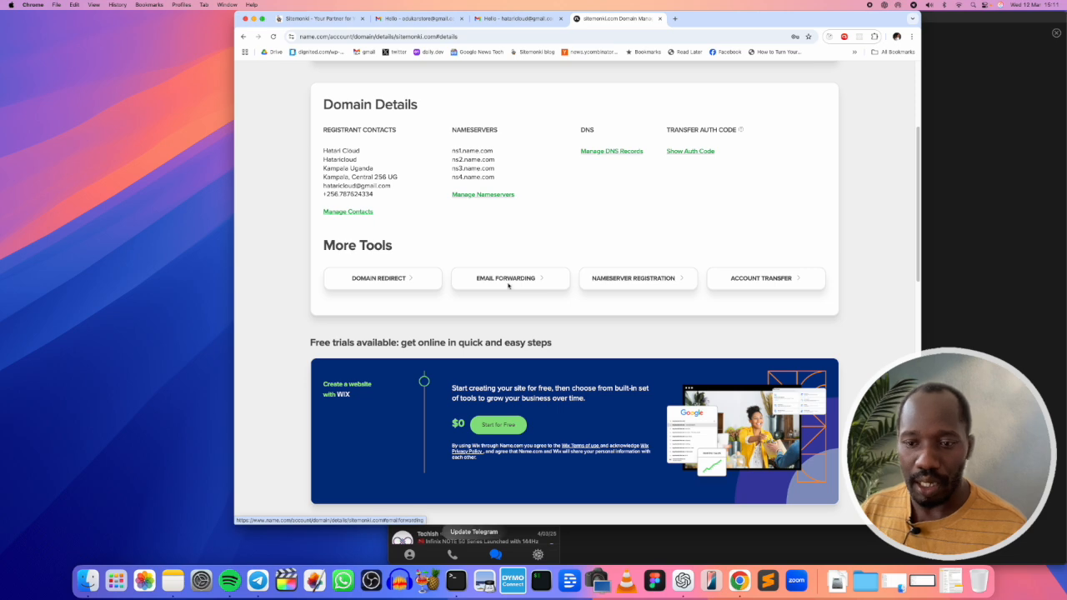
Step: Open sitemonki.com's DNS records and scroll down to the name.com MX entries
{"action": "left_click", "coordinate": [614, 151]}
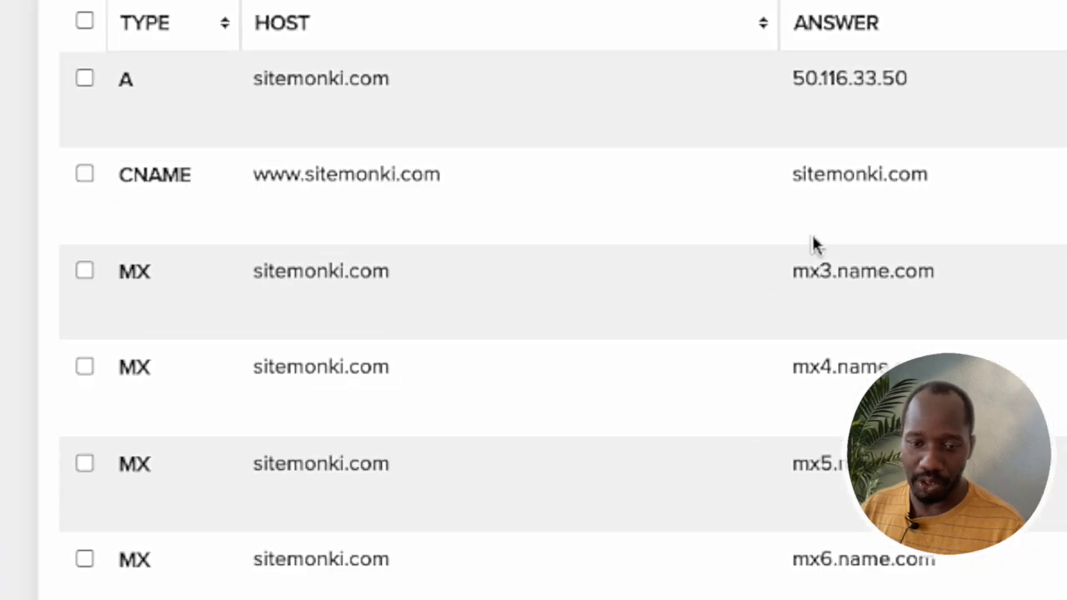
{"action": "scroll", "coordinate": [553, 274], "scroll_direction": "down", "scroll_amount": 3}
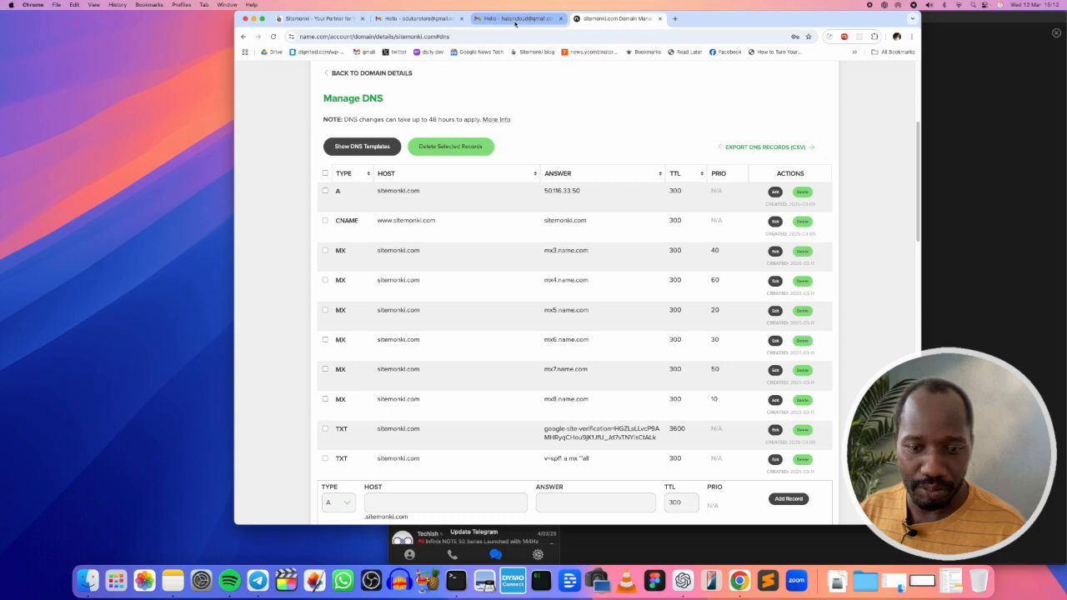
Step: Switch to Gmail to view the Hello thread with its 'Received email.' reply
{"action": "left_click", "coordinate": [514, 18]}
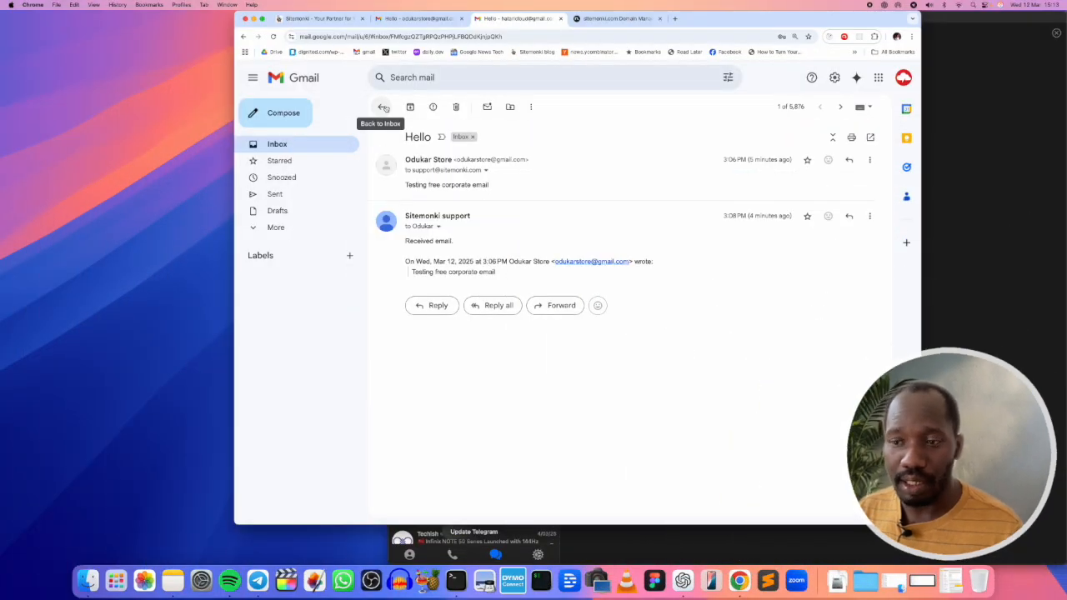
Step: Go from the Hello thread back to the inbox and into the full settings via Quick settings
{"action": "left_click", "coordinate": [383, 108]}
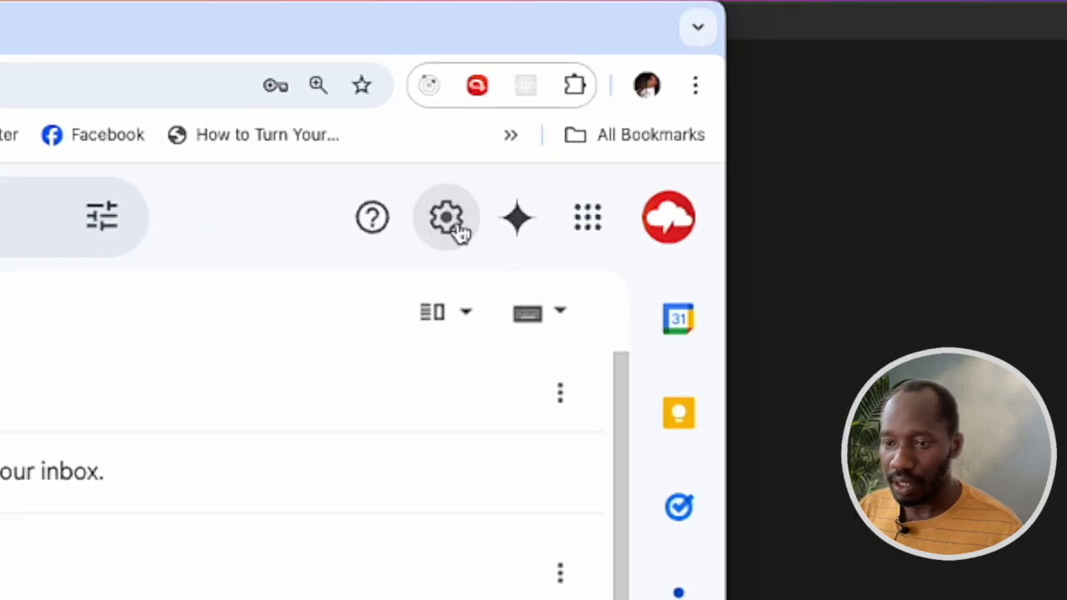
{"action": "left_click", "coordinate": [834, 80]}
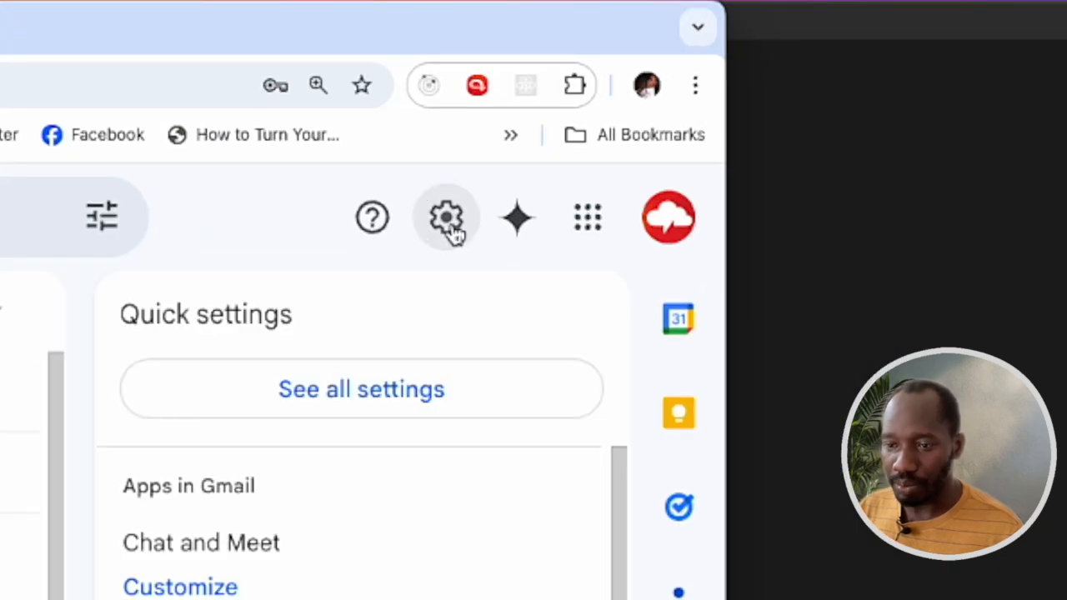
{"action": "left_click", "coordinate": [357, 409]}
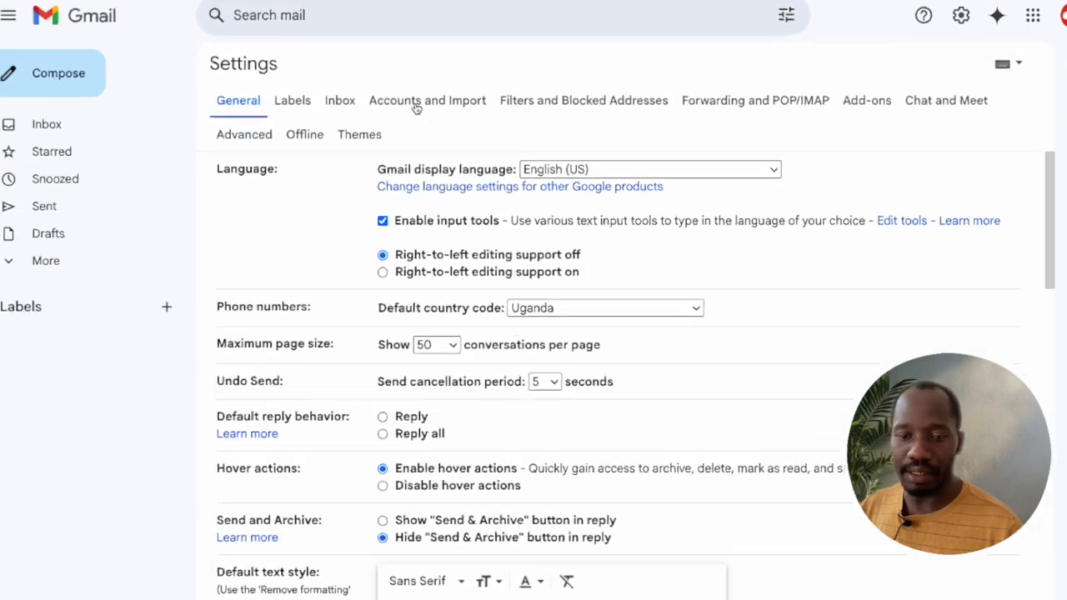
Step: Open Accounts and Import, review the Send mail as server line, and start adding another address
{"action": "left_click", "coordinate": [416, 110]}
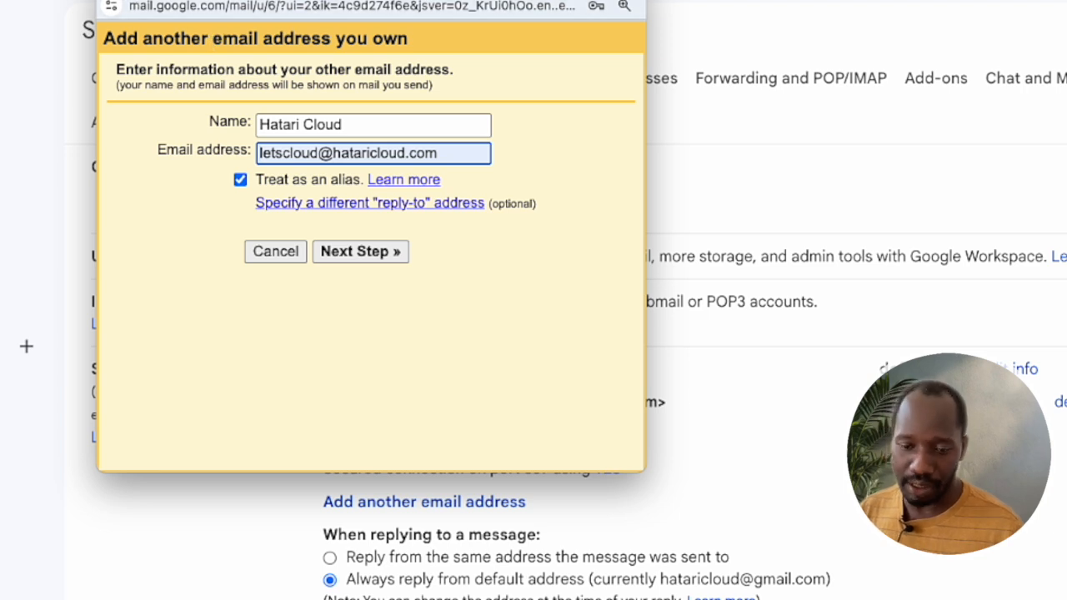
{"action": "left_click", "coordinate": [112, 1]}
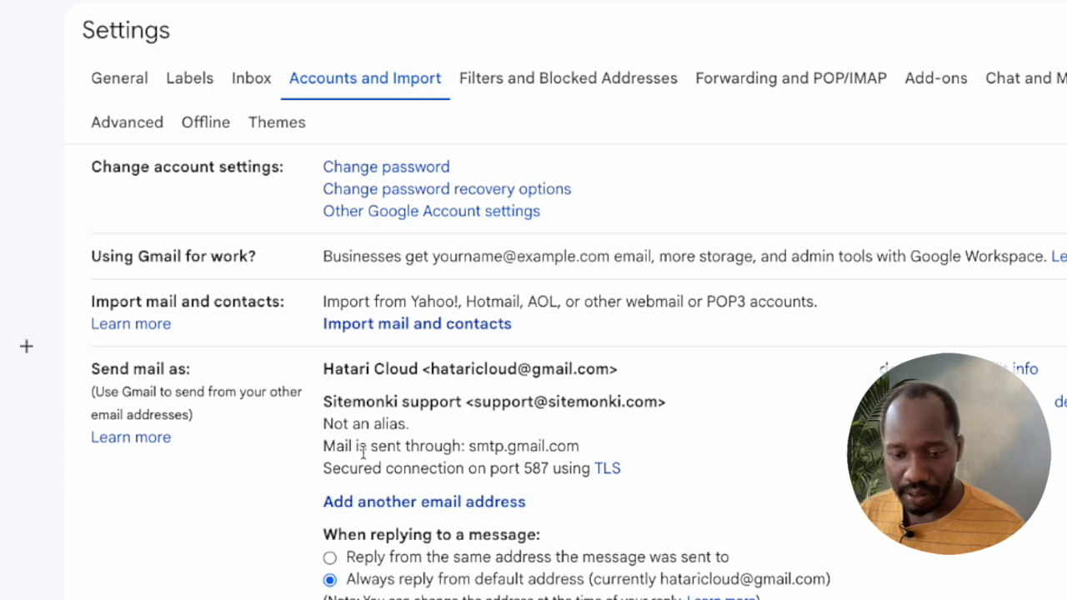
{"action": "left_click_drag", "start_coordinate": [339, 446], "coordinate": [464, 446]}
{"action": "left_click_drag", "start_coordinate": [503, 442], "coordinate": [505, 443]}
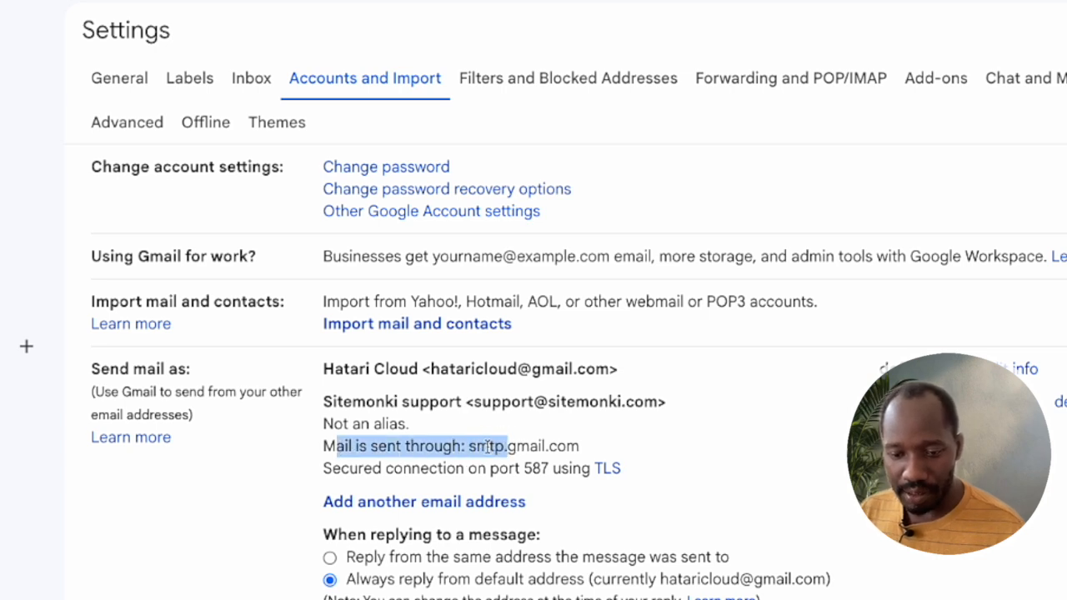
{"action": "left_click", "coordinate": [358, 448]}
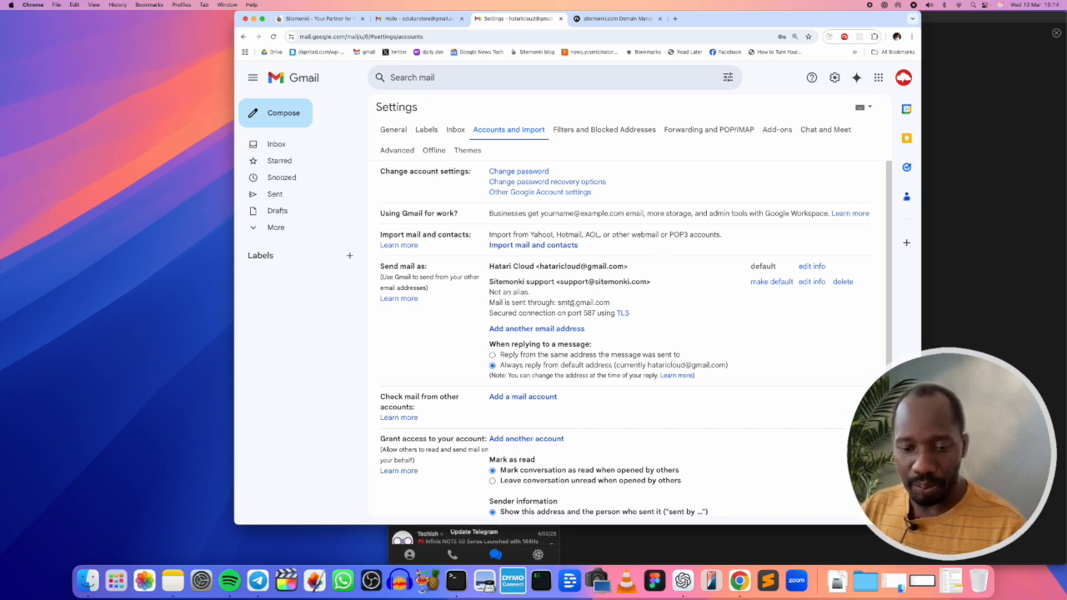
{"action": "left_click", "coordinate": [537, 329]}
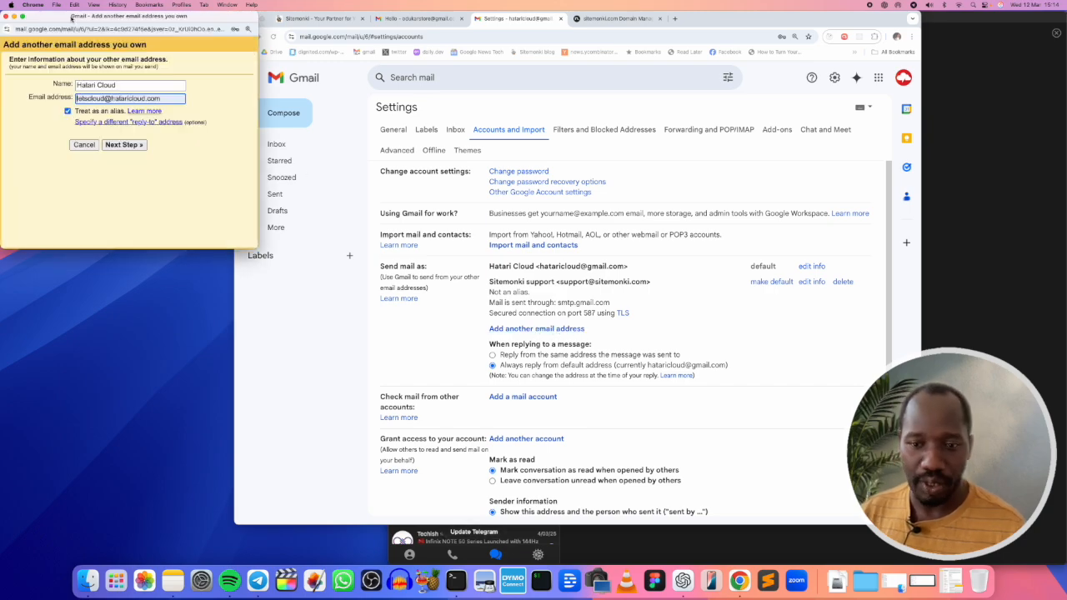
{"action": "left_click_drag", "start_coordinate": [71, 18], "coordinate": [528, 84]}
{"action": "left_click_drag", "start_coordinate": [589, 151], "coordinate": [514, 157]}
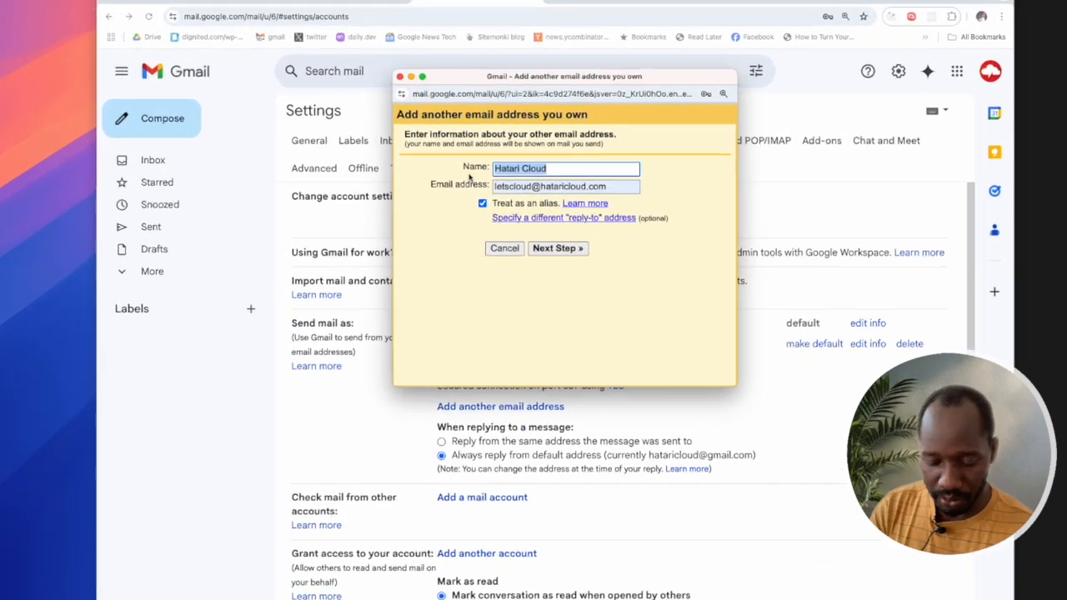
{"action": "type", "text": "n"}
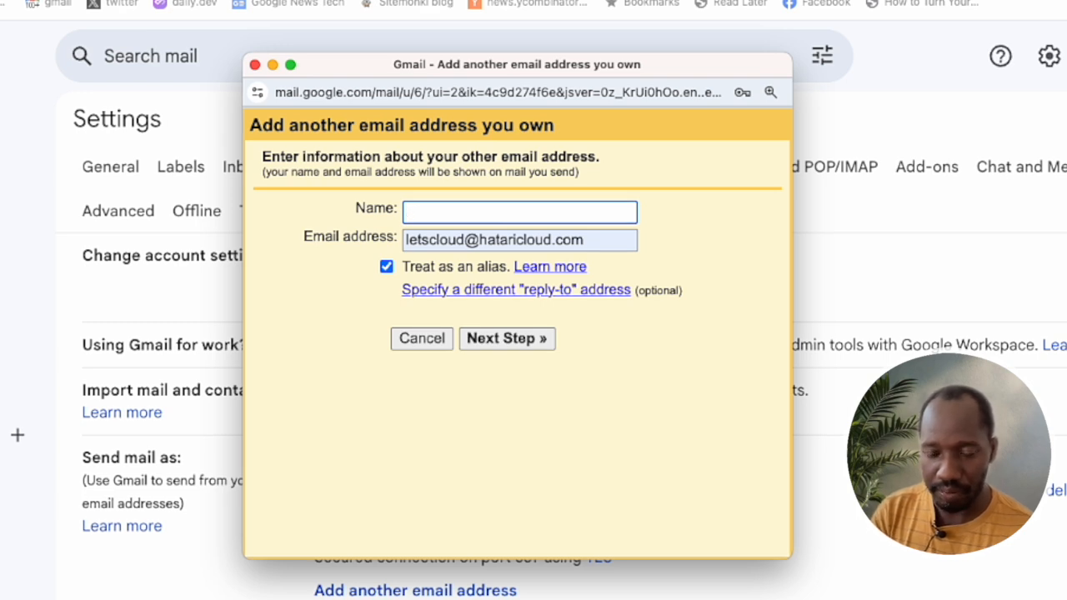
{"action": "type", "text": "Info sitmeonk"}
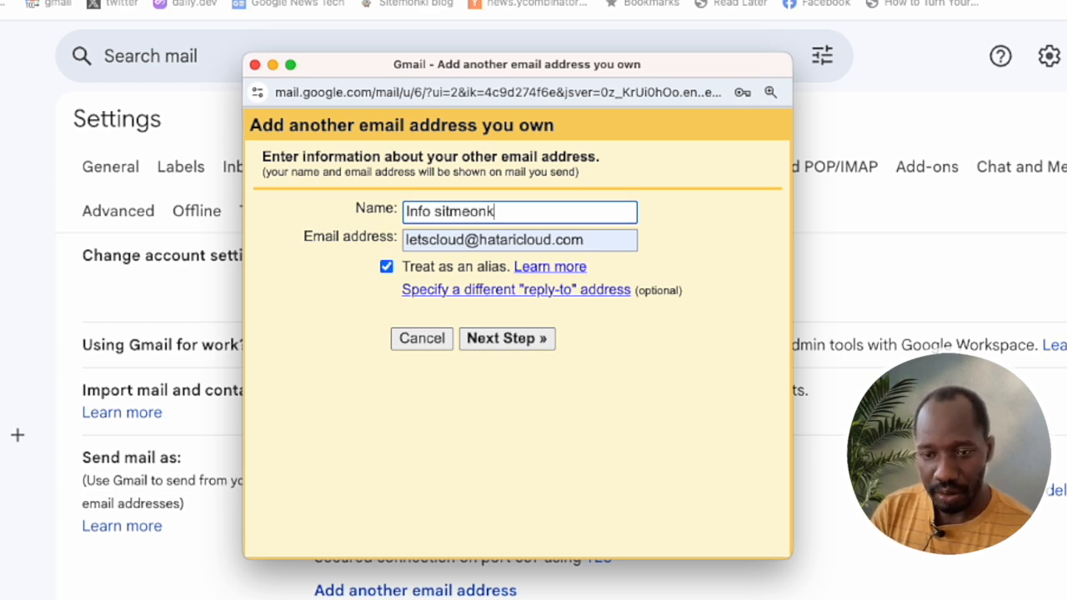
{"action": "key", "text": "BackSpace"}
{"action": "key", "text": "BackSpace"}
{"action": "key", "text": "BackSpace"}
{"action": "key", "text": "BackSpace"}
{"action": "key", "text": "BackSpace"}
{"action": "type", "text": "e"}
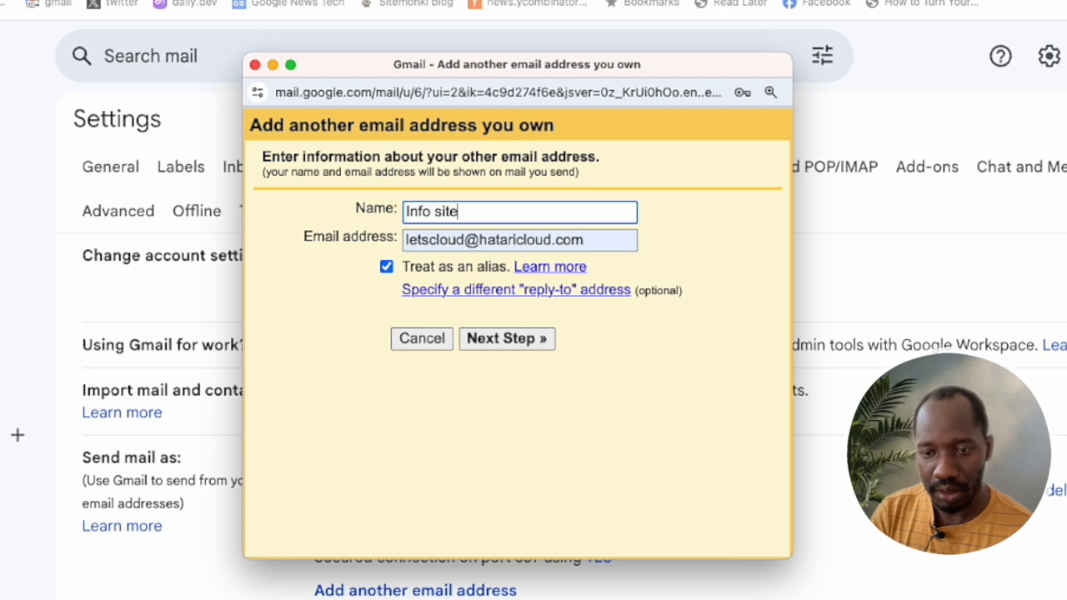
{"action": "type", "text": "monki"}
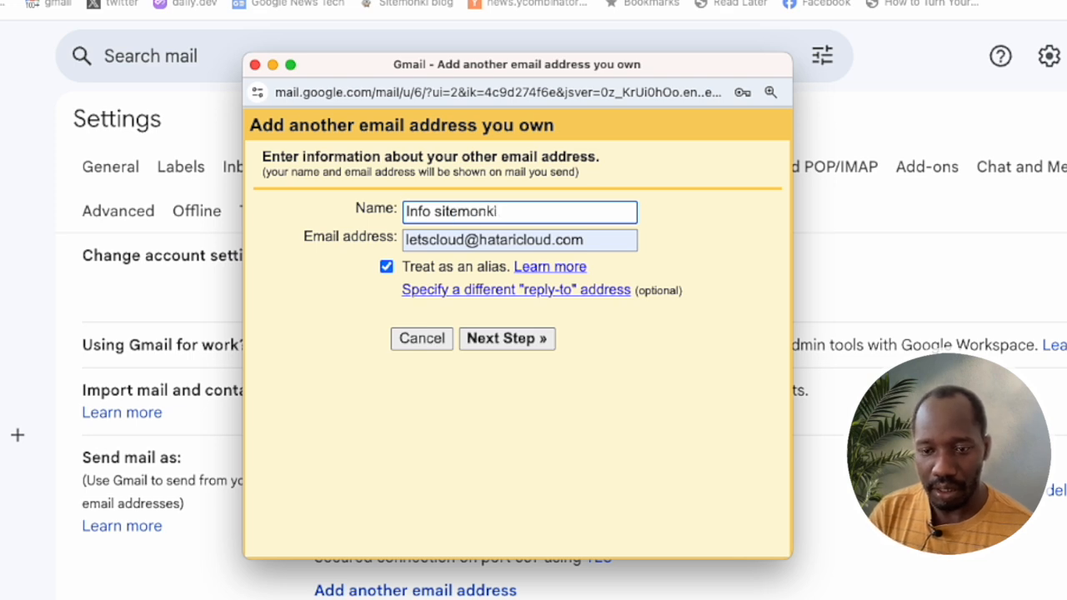
{"action": "key", "text": "Tab"}
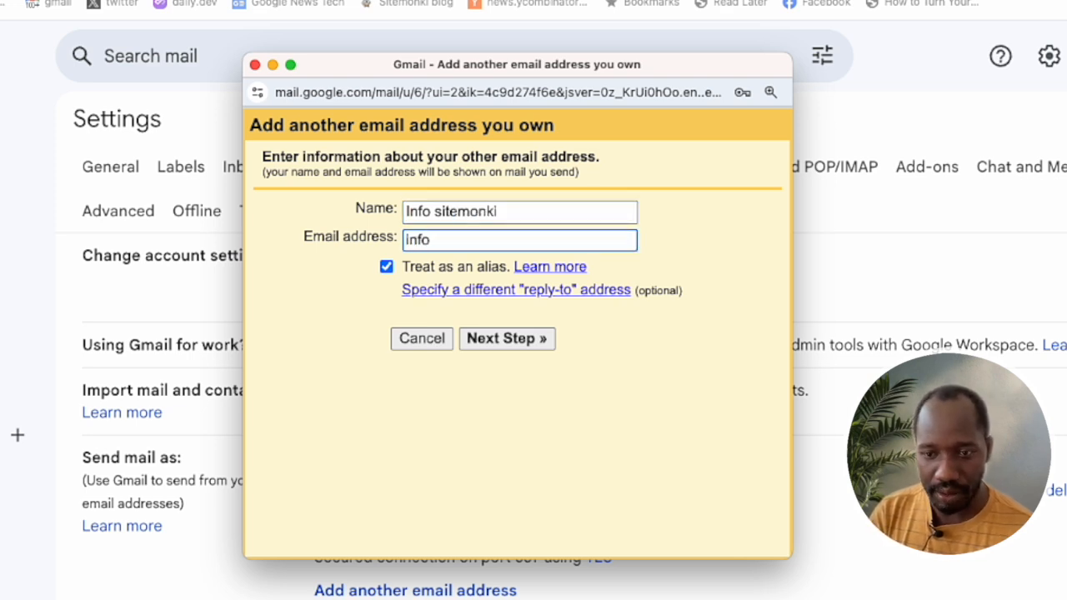
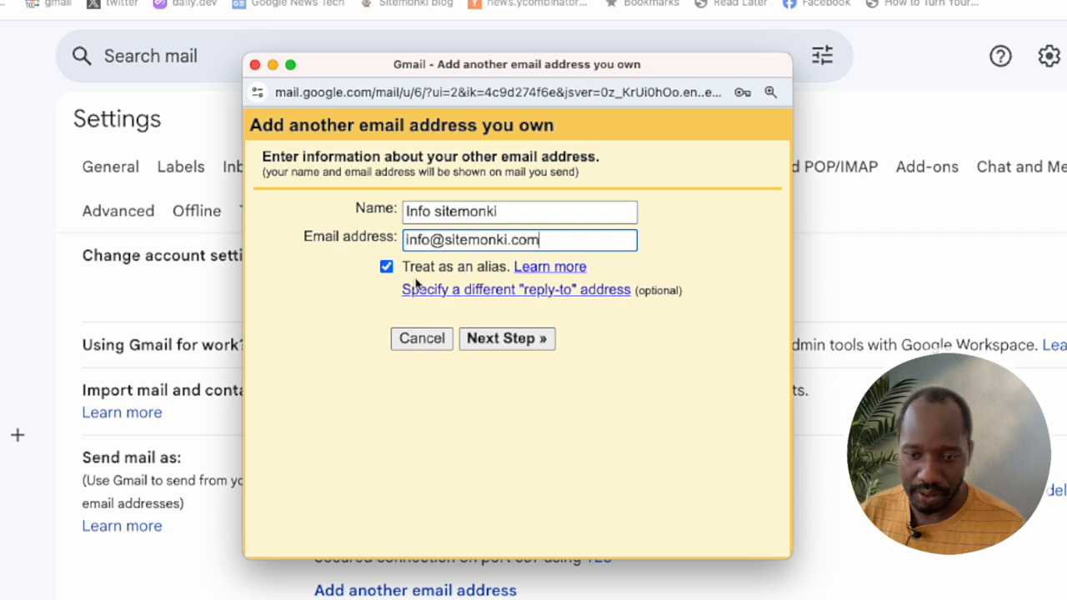
{"action": "left_click", "coordinate": [389, 267]}
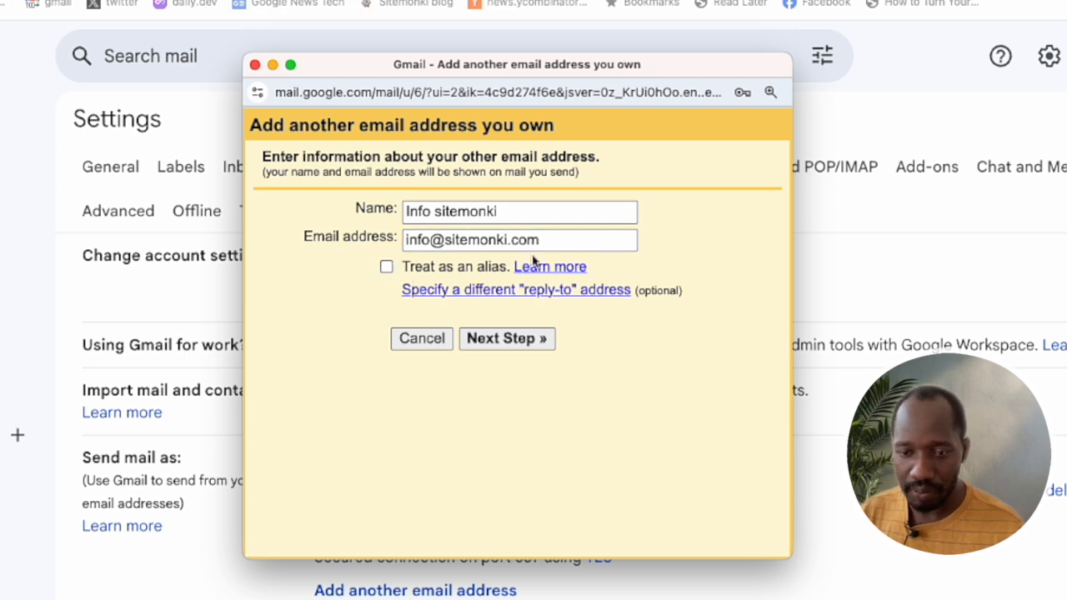
{"action": "left_click", "coordinate": [515, 341]}
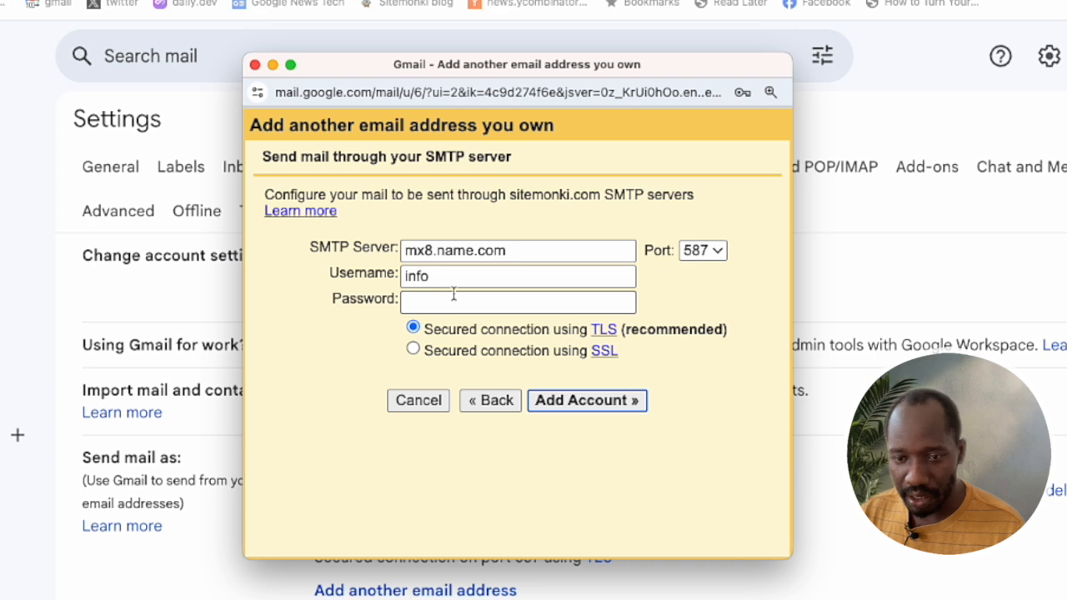
Step: Replace the SMTP server with smtp.gmail.com
{"action": "left_click_drag", "start_coordinate": [506, 251], "coordinate": [421, 249]}
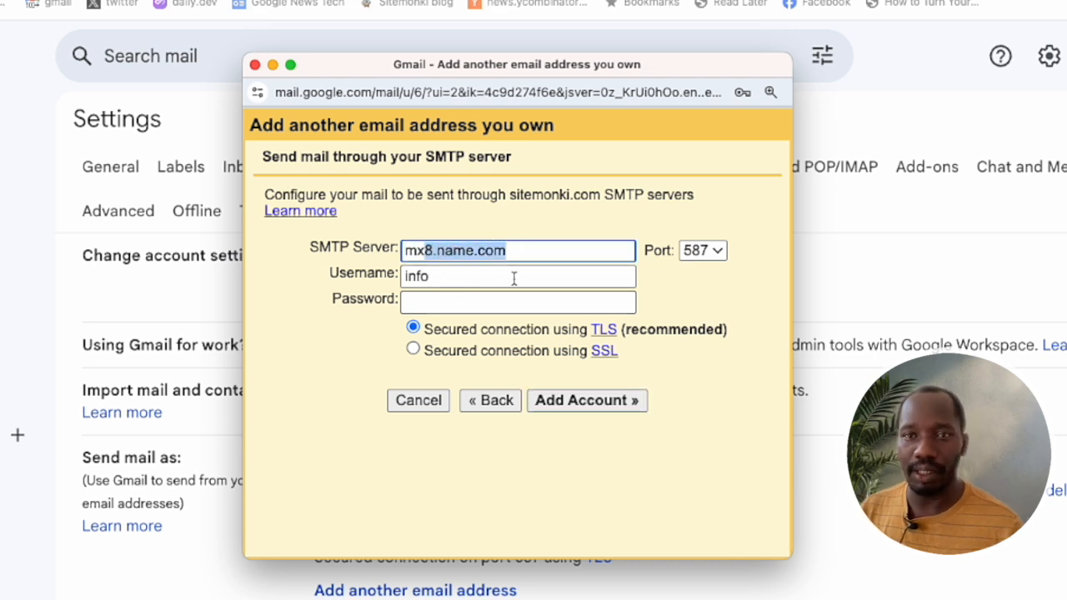
{"action": "left_click_drag", "start_coordinate": [512, 279], "coordinate": [409, 280]}
{"action": "left_click", "coordinate": [465, 304]}
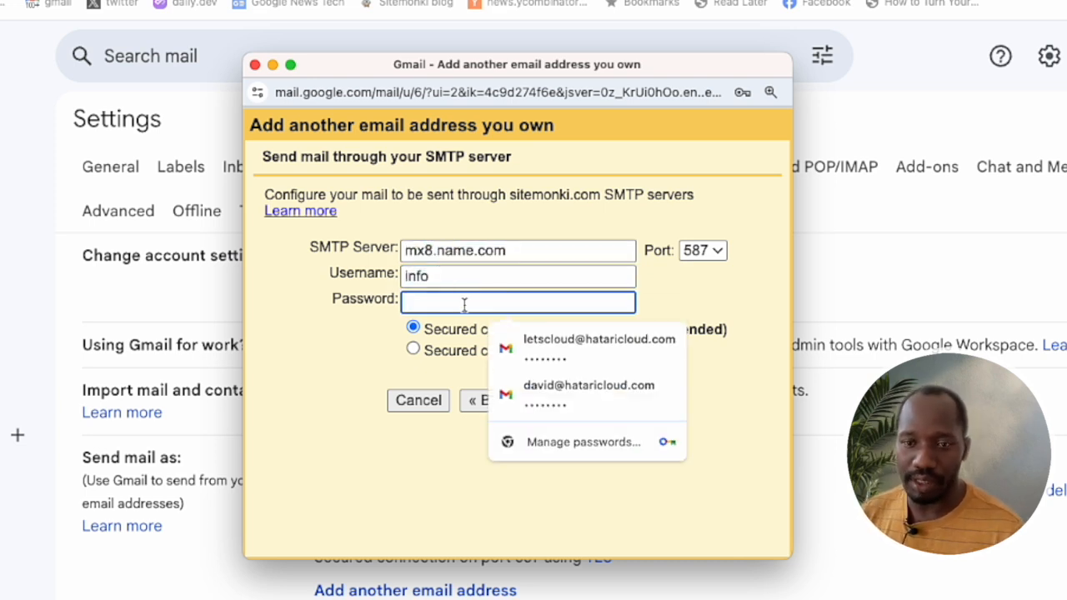
{"action": "left_click", "coordinate": [489, 224]}
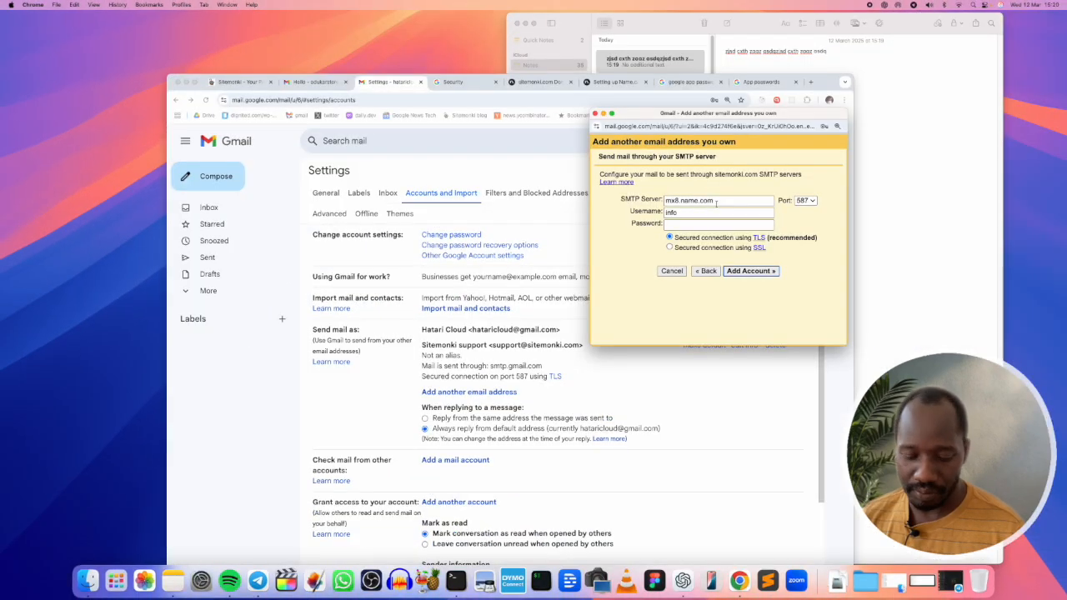
{"action": "left_click_drag", "start_coordinate": [714, 200], "coordinate": [632, 197]}
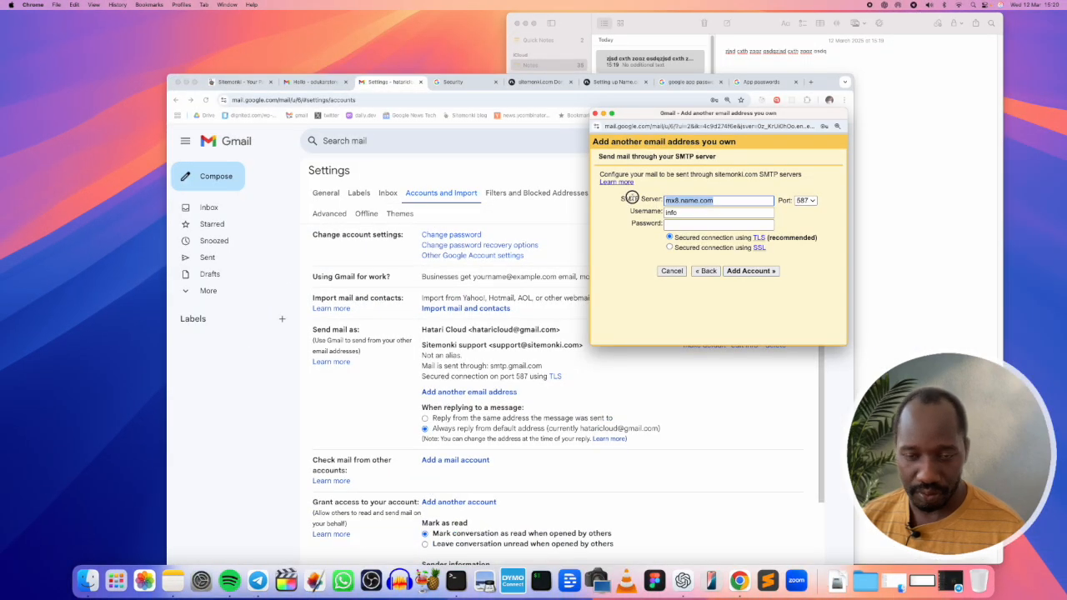
{"action": "type", "text": "smtp"}
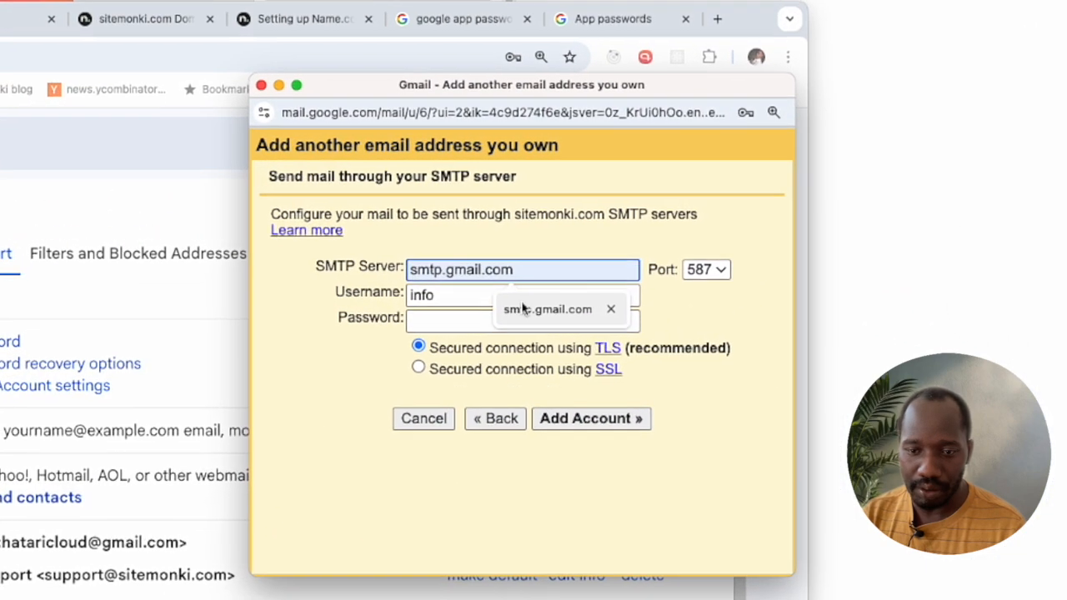
{"action": "left_click", "coordinate": [719, 219]}
Step: Set the SMTP username to the full Gmail account address
{"action": "left_click_drag", "start_coordinate": [695, 214], "coordinate": [653, 208]}
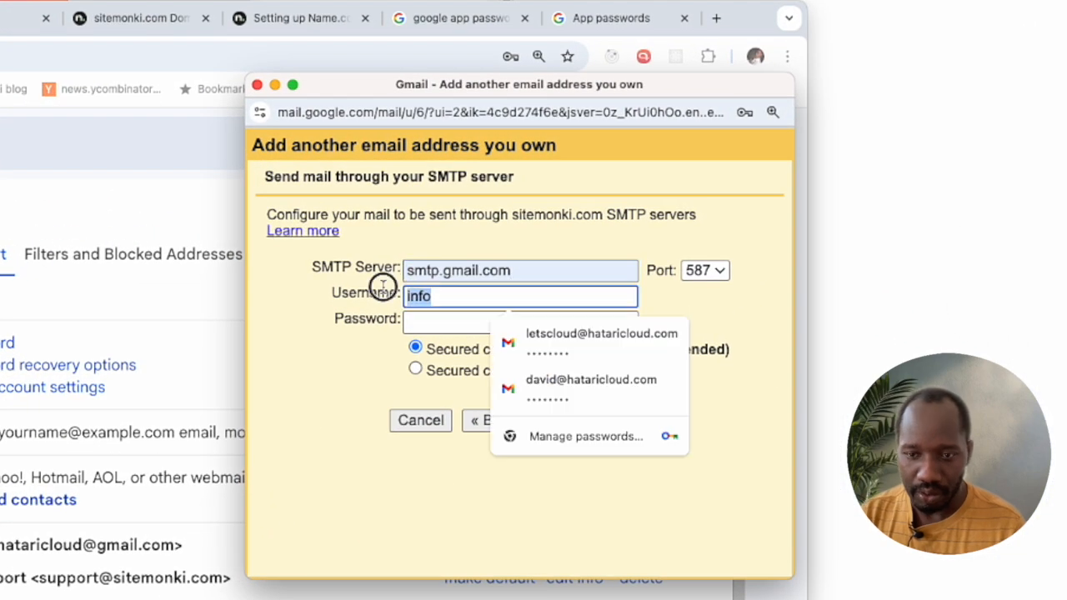
{"action": "key", "text": "BackSpace"}
{"action": "type", "text": "info"}
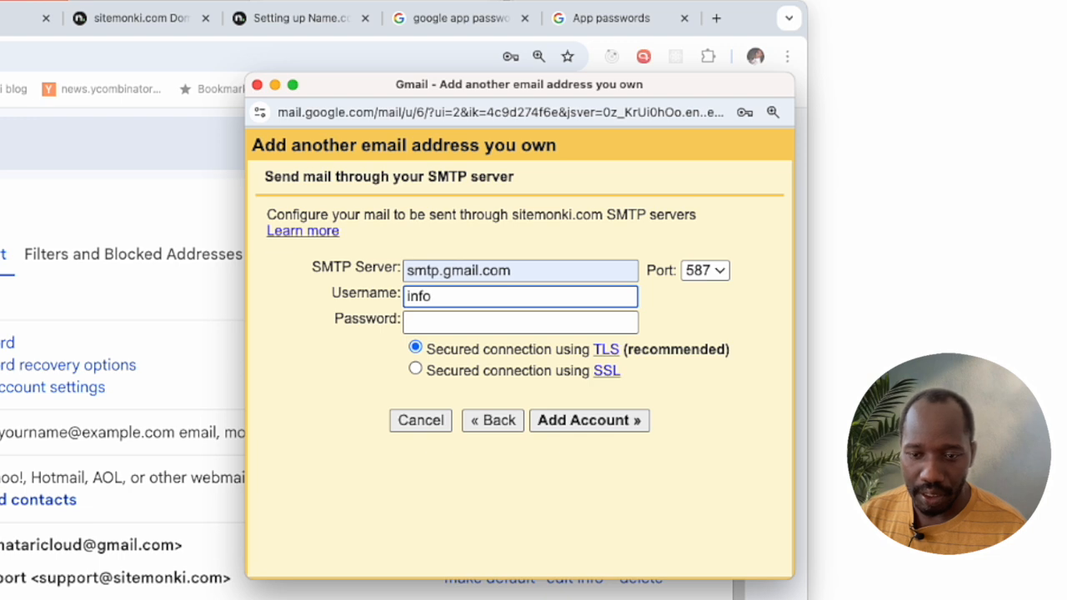
{"action": "key", "text": "BackSpace"}
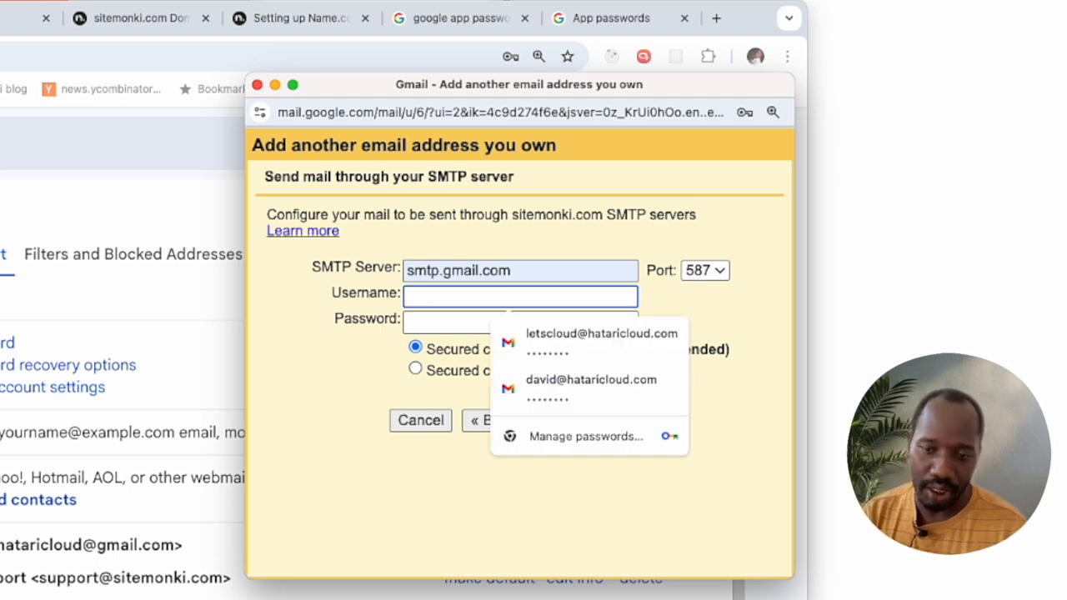
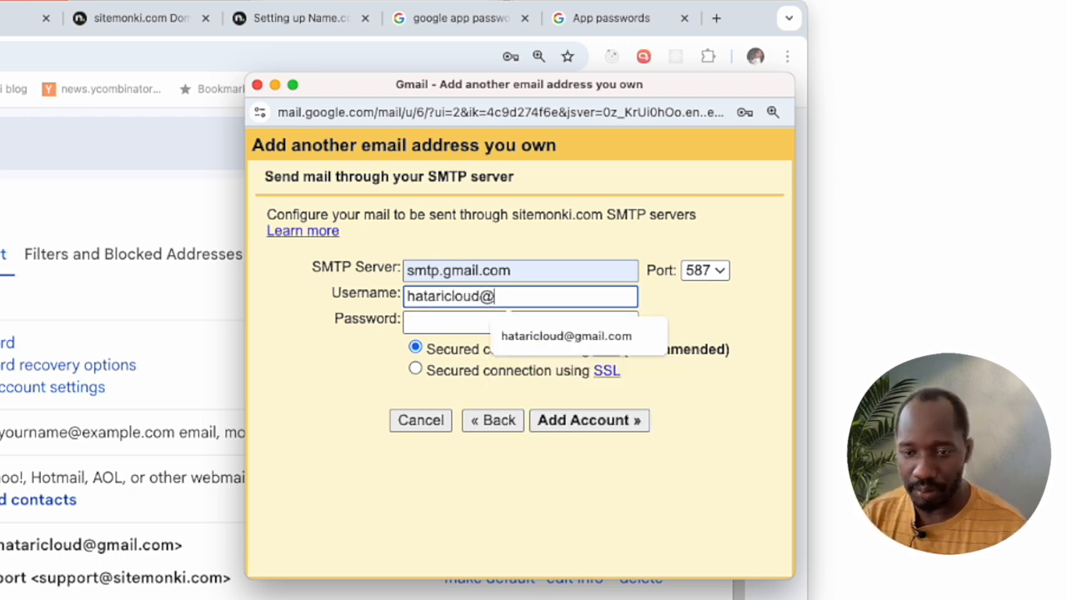
{"action": "key", "text": "Tab"}
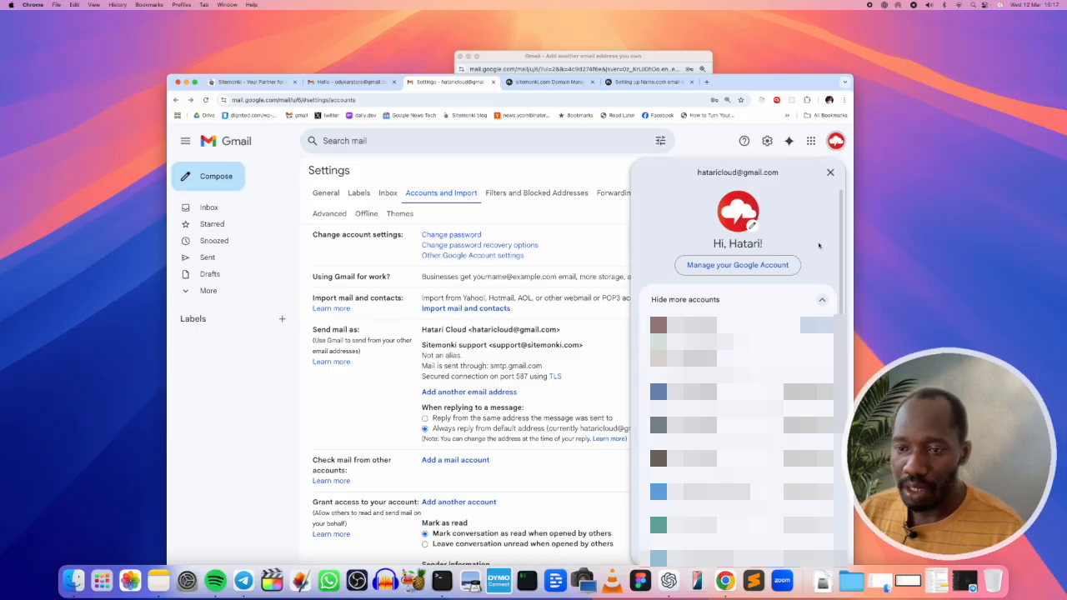
Step: Open Google Account Security and confirm 2-Step Verification has been on since Mar 11
{"action": "left_click", "coordinate": [741, 266]}
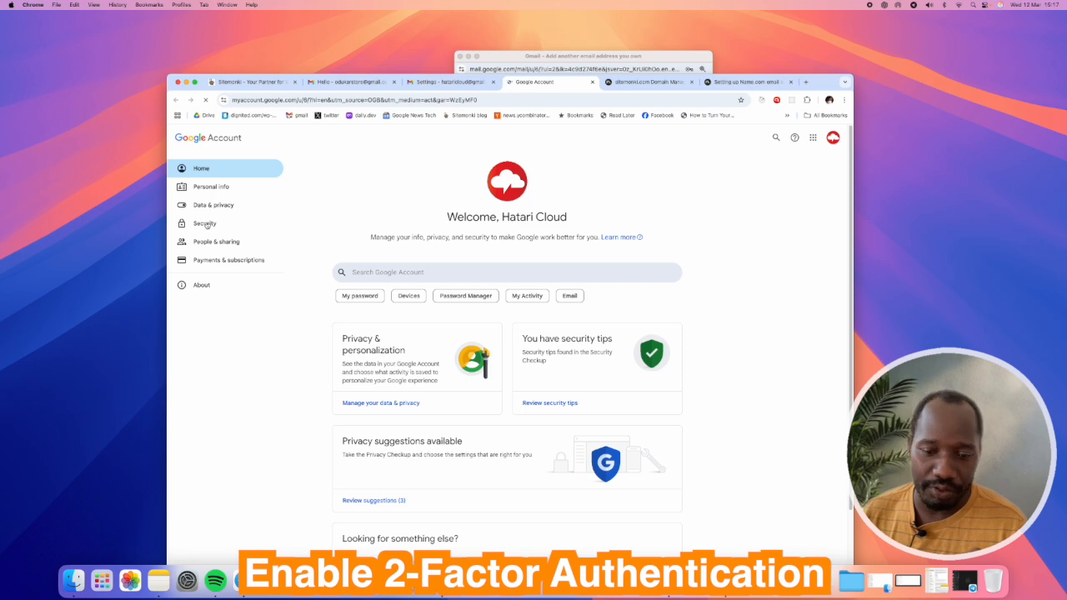
{"action": "left_click", "coordinate": [205, 223]}
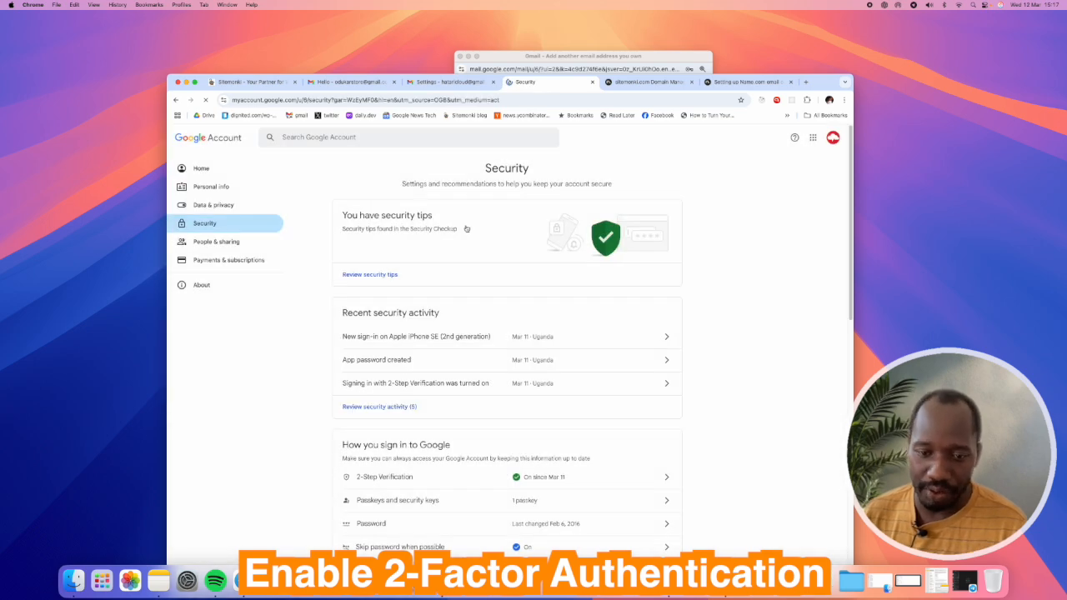
{"action": "scroll", "coordinate": [467, 229], "scroll_direction": "down", "scroll_amount": 5}
{"action": "scroll", "coordinate": [469, 227], "scroll_direction": "up", "scroll_amount": 1}
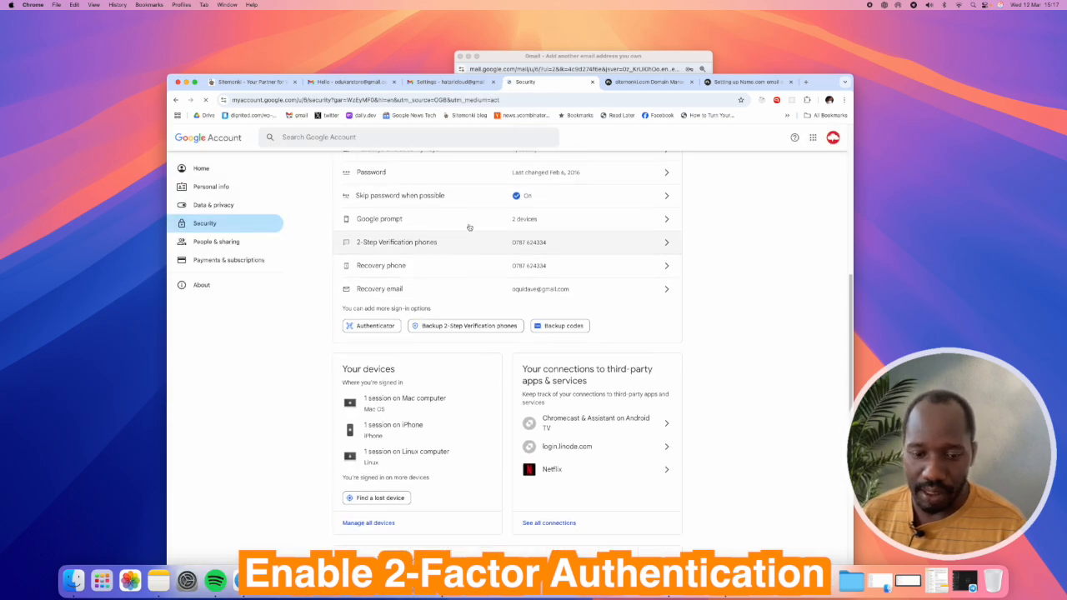
{"action": "scroll", "coordinate": [468, 228], "scroll_direction": "up", "scroll_amount": 2}
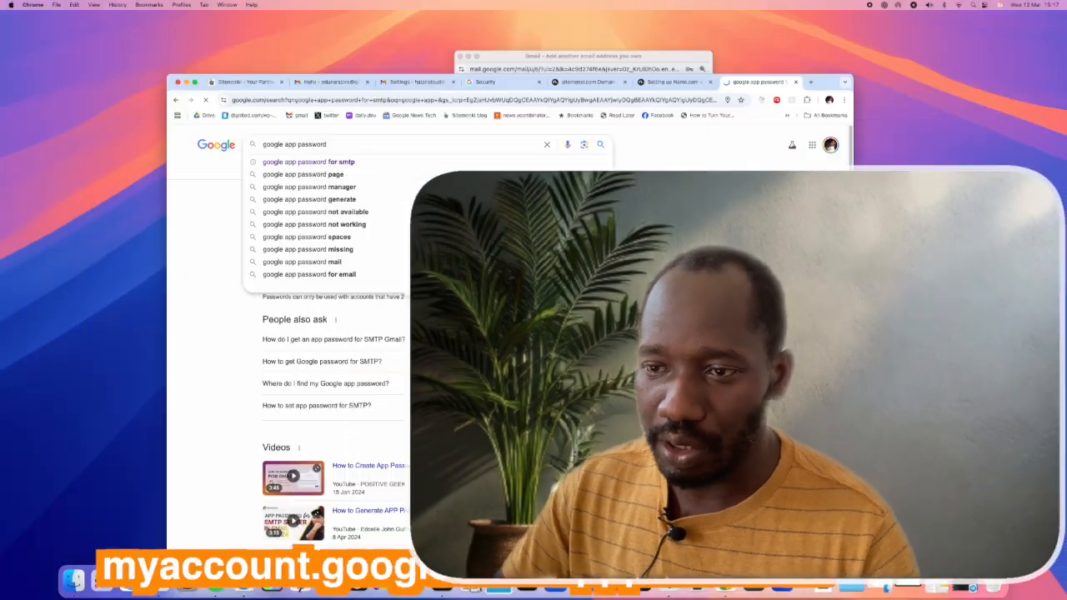
Step: Search 'google app password' and open the App passwords page in a new tab, ready to name one
{"action": "key", "text": "Return"}
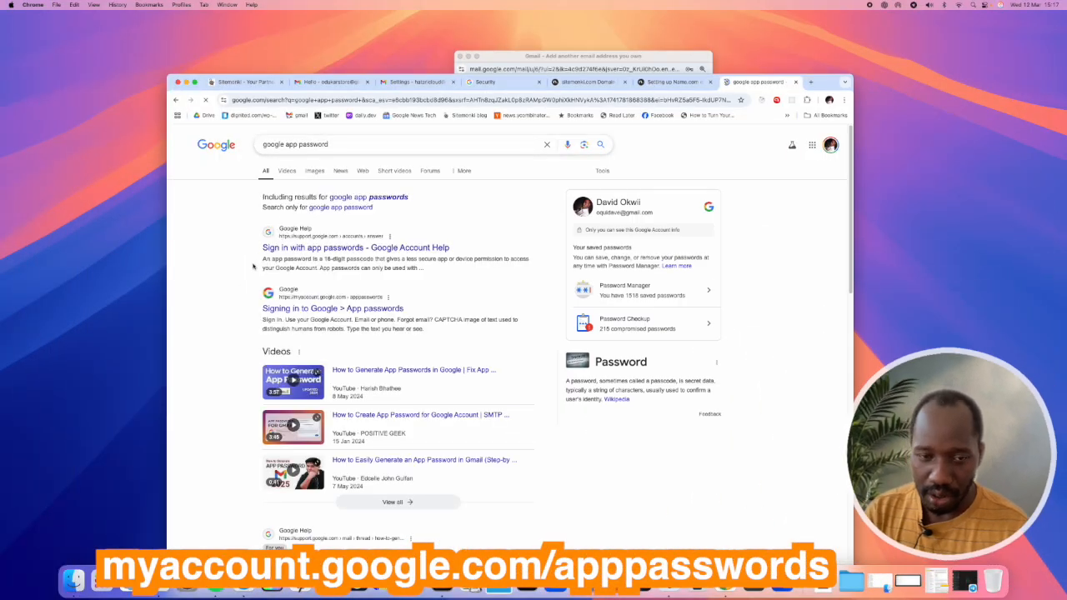
{"action": "right_click", "coordinate": [377, 314]}
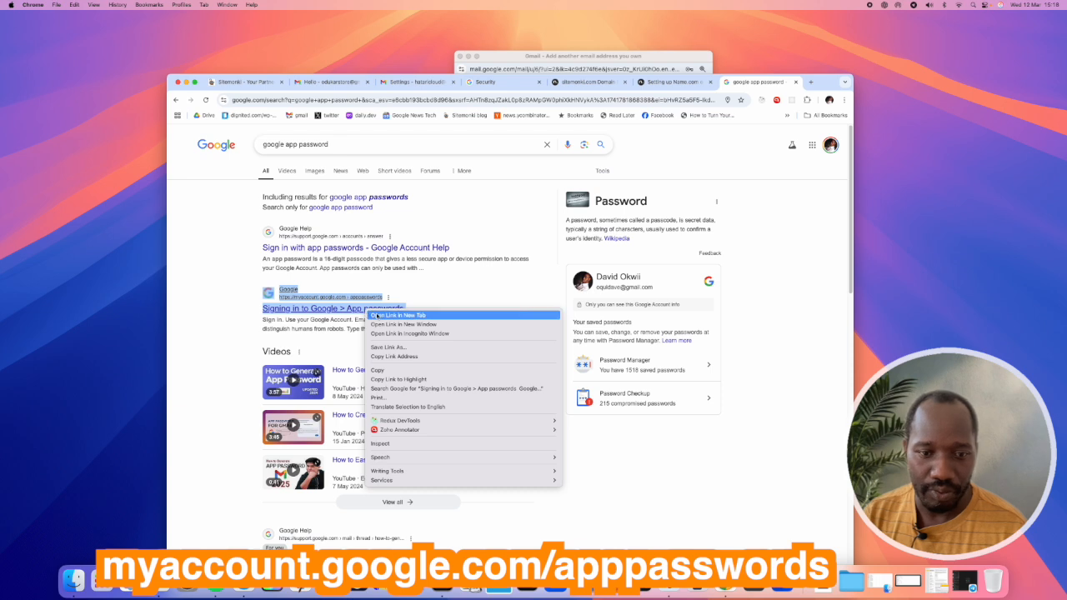
{"action": "left_click", "coordinate": [408, 315]}
{"action": "left_click", "coordinate": [746, 82]}
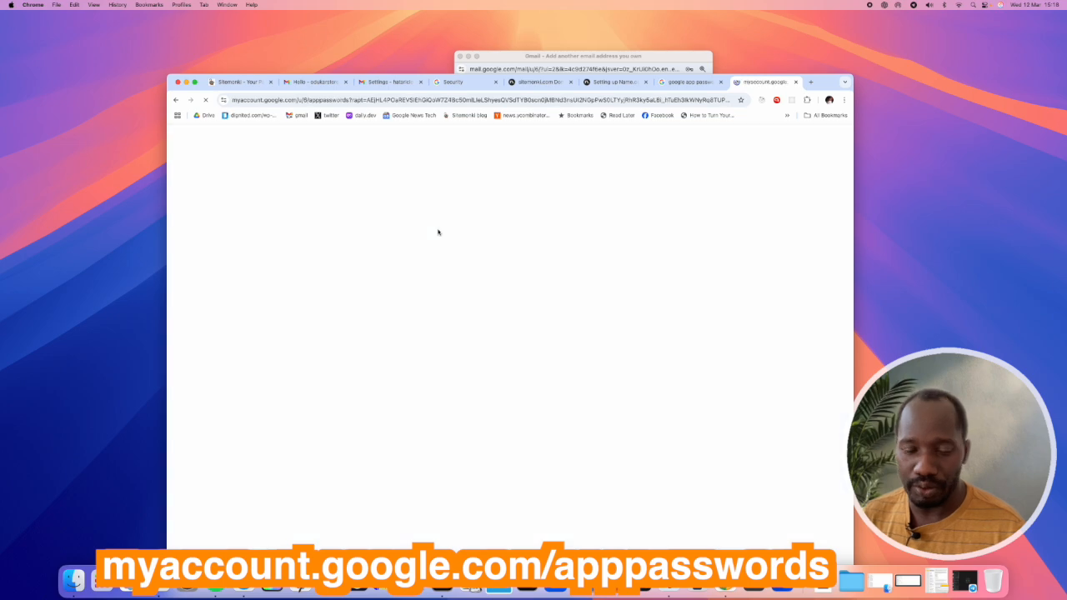
{"action": "left_click", "coordinate": [412, 350]}
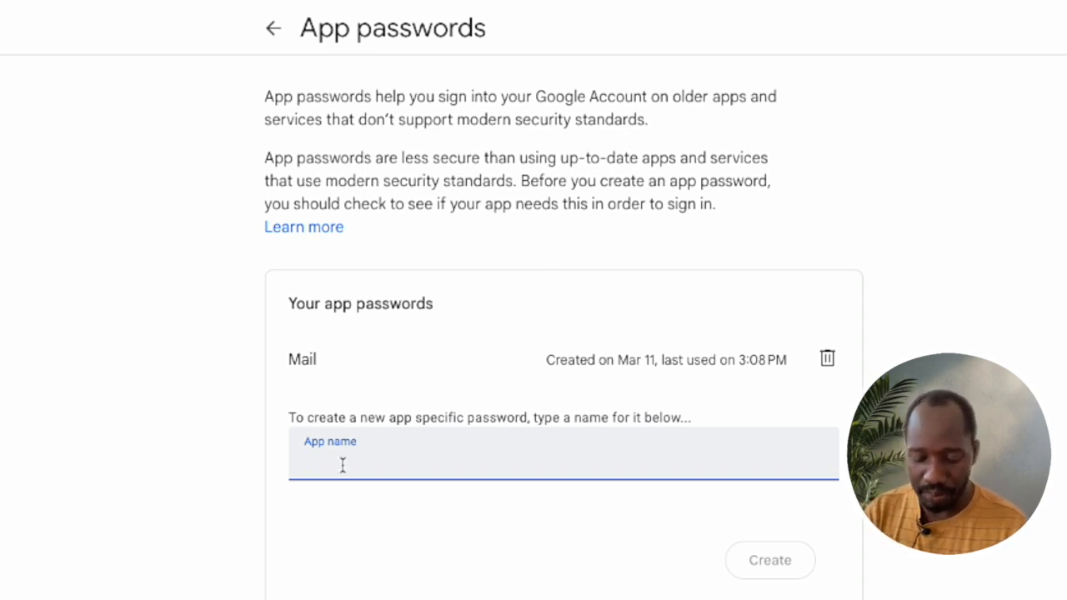
Step: Generate a new app password named Mail and copy its 16-character value
{"action": "type", "text": "Mail"}
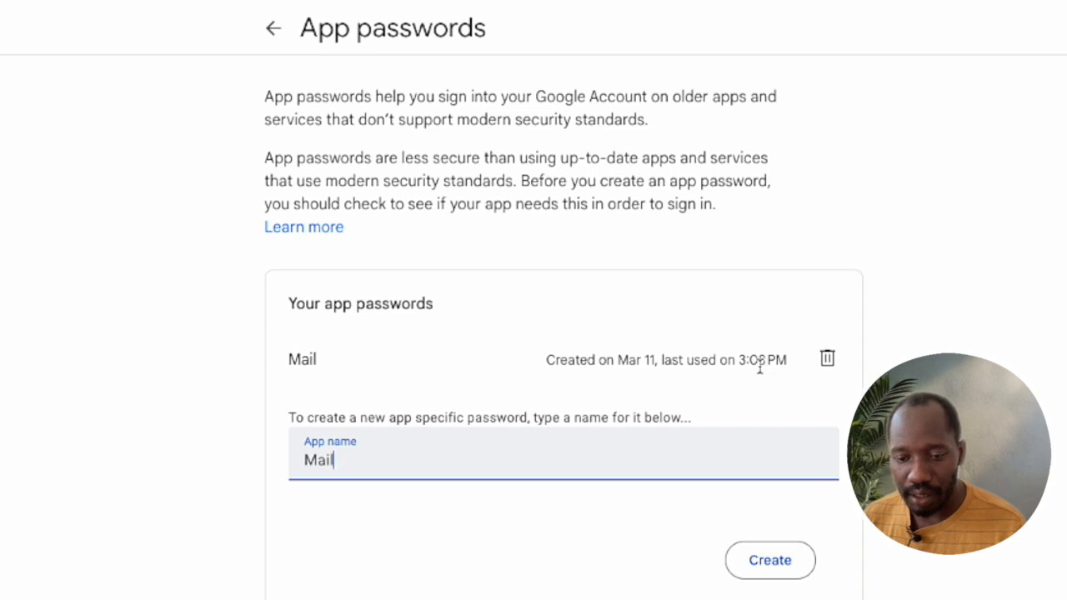
{"action": "left_click", "coordinate": [766, 569]}
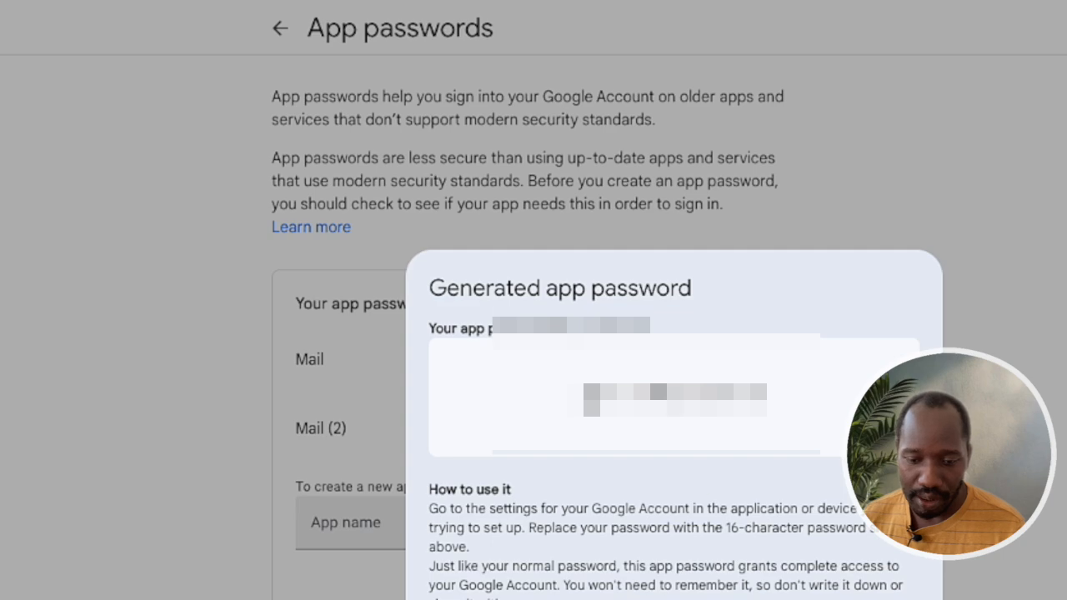
{"action": "double_click", "coordinate": [684, 400]}
{"action": "left_click_drag", "start_coordinate": [773, 395], "coordinate": [564, 406]}
{"action": "right_click", "coordinate": [642, 396]}
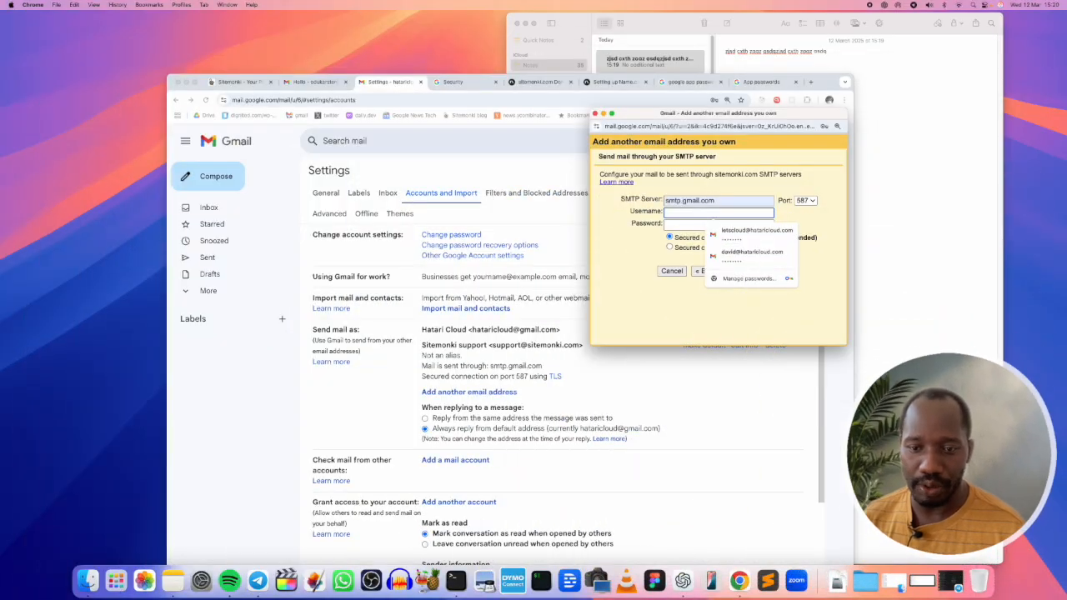
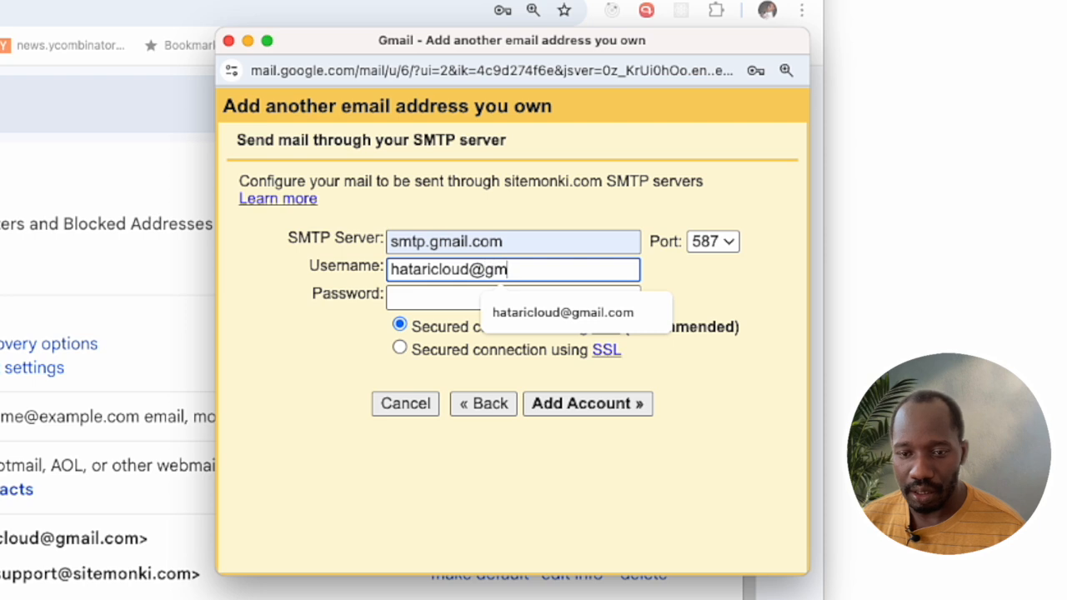
Step: Enter the Gmail address as SMTP username, paste the app password, and add the account
{"action": "key", "text": "Tab"}
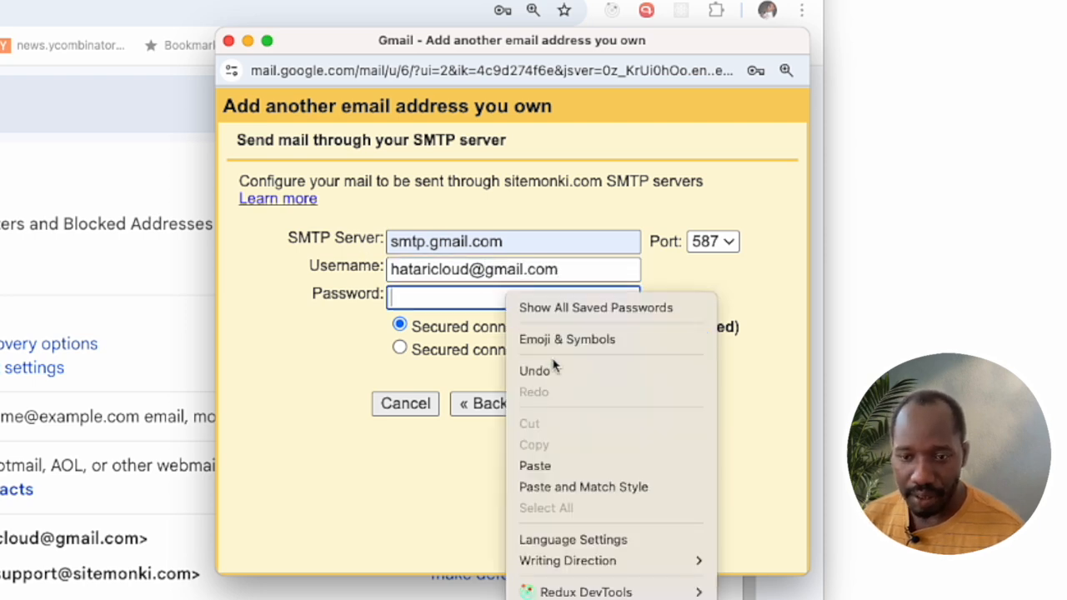
{"action": "left_click", "coordinate": [550, 463]}
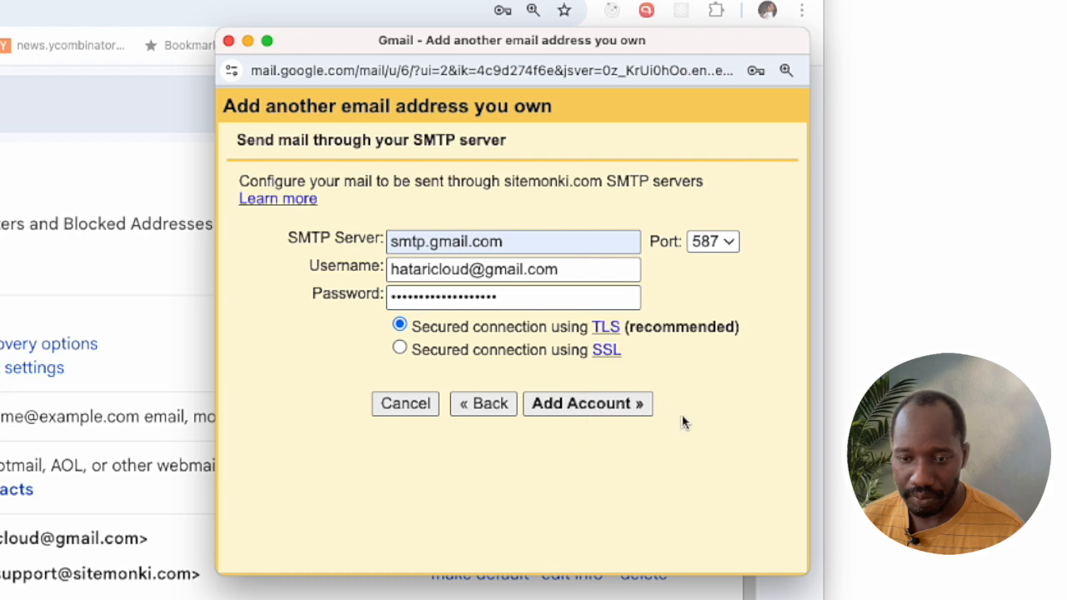
{"action": "left_click", "coordinate": [615, 405]}
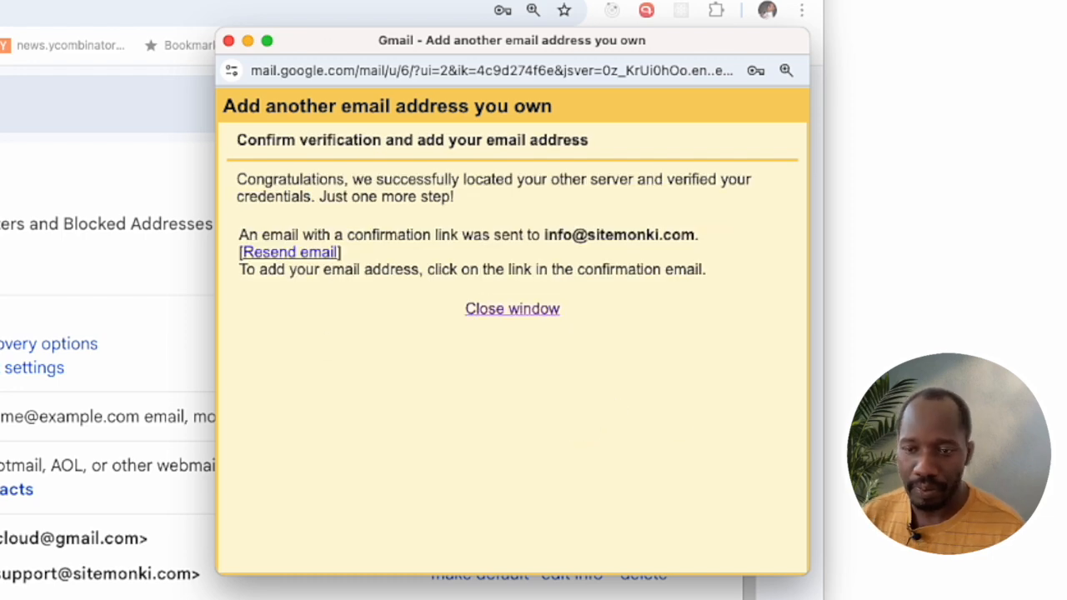
Step: Move the confirmation popup aside and go back to the Gmail inbox
{"action": "left_click_drag", "start_coordinate": [350, 70], "coordinate": [352, 93]}
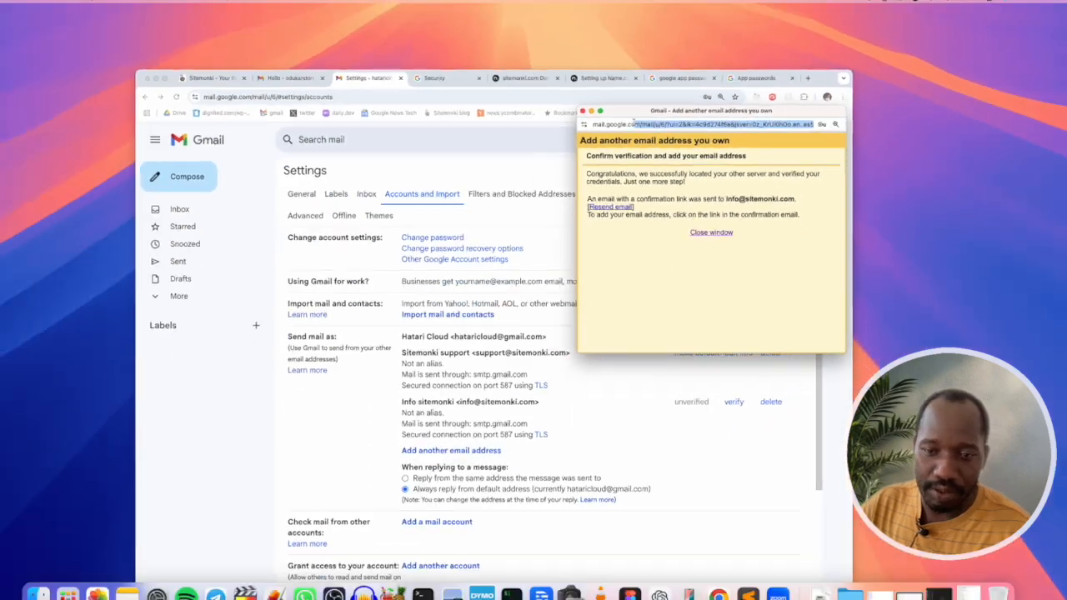
{"action": "left_click_drag", "start_coordinate": [645, 119], "coordinate": [497, 88]}
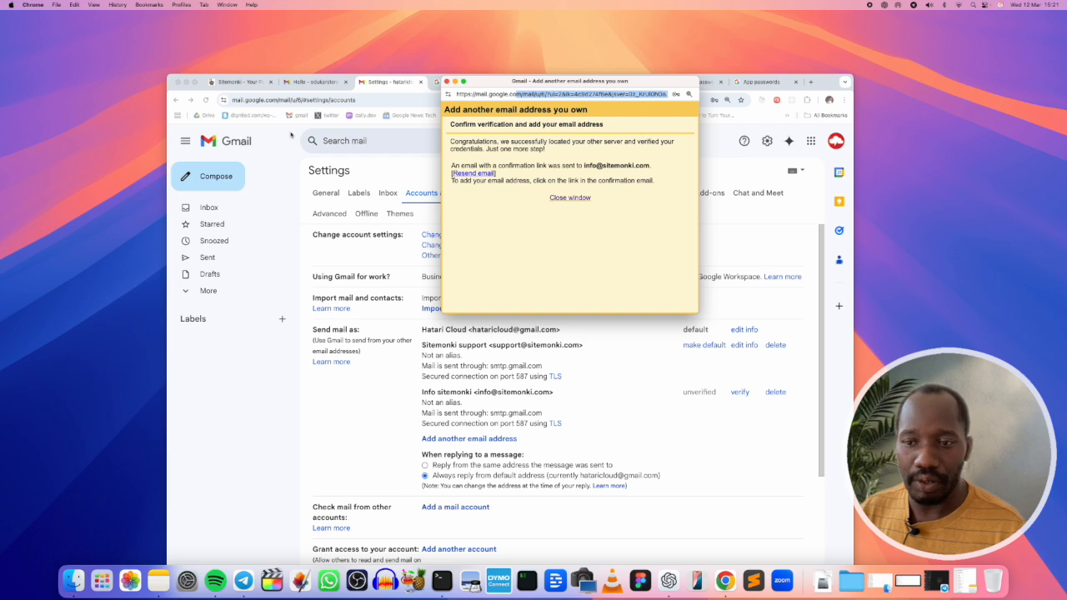
{"action": "left_click", "coordinate": [255, 320]}
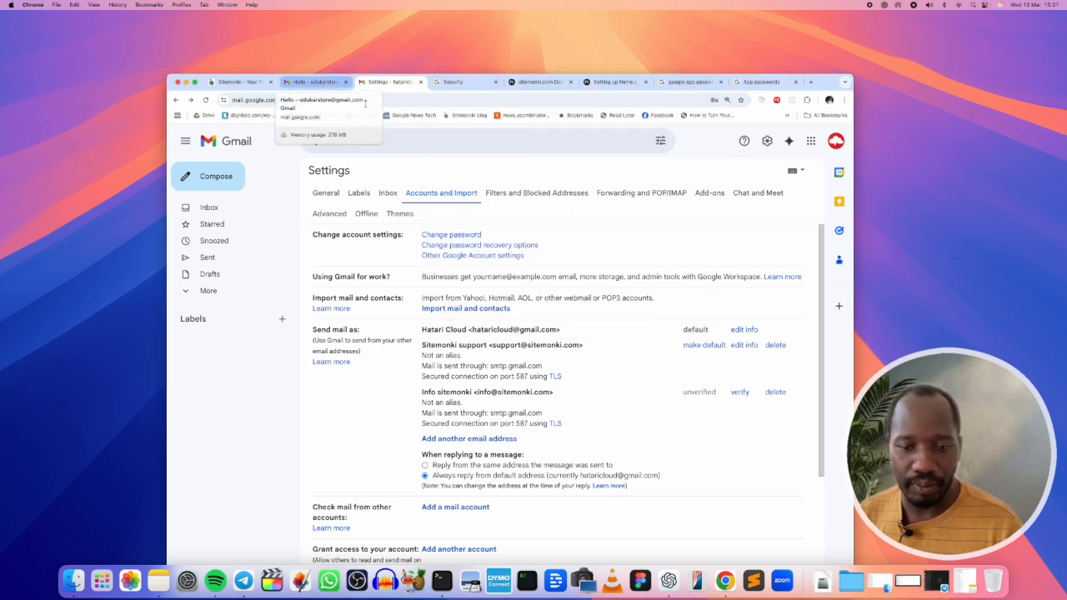
{"action": "left_click", "coordinate": [227, 212]}
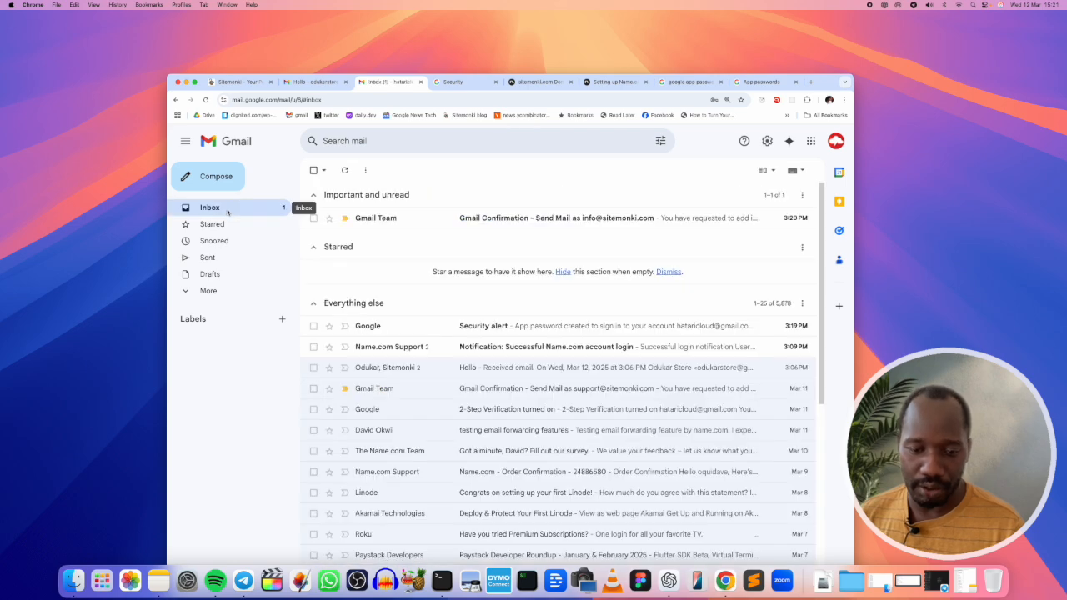
Step: Open the Gmail Confirmation email, follow its link, and confirm sending as the Info sitemonki address
{"action": "left_click", "coordinate": [467, 224]}
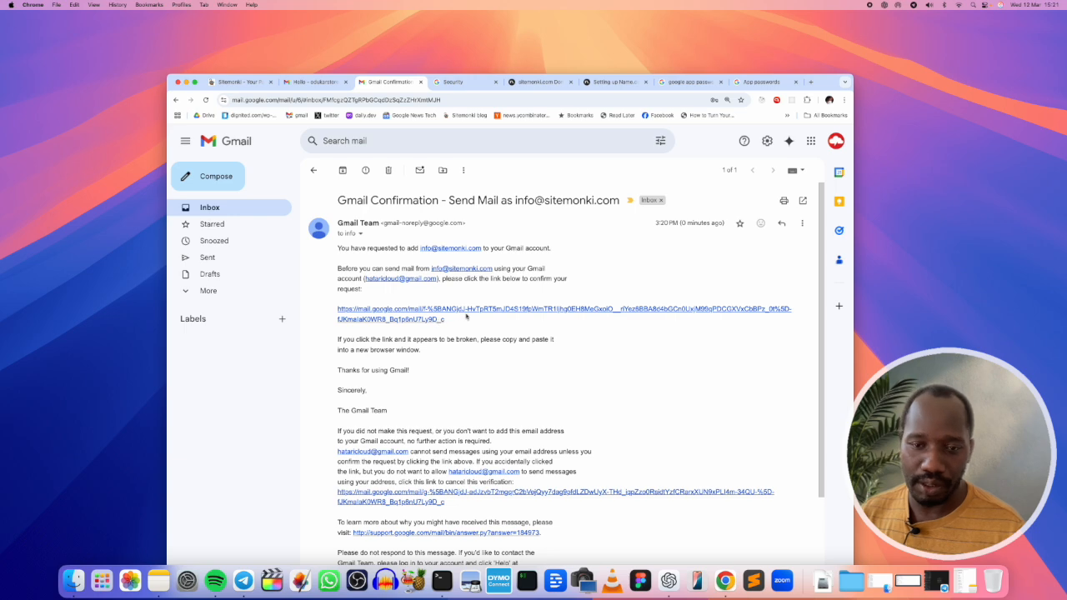
{"action": "left_click", "coordinate": [467, 314]}
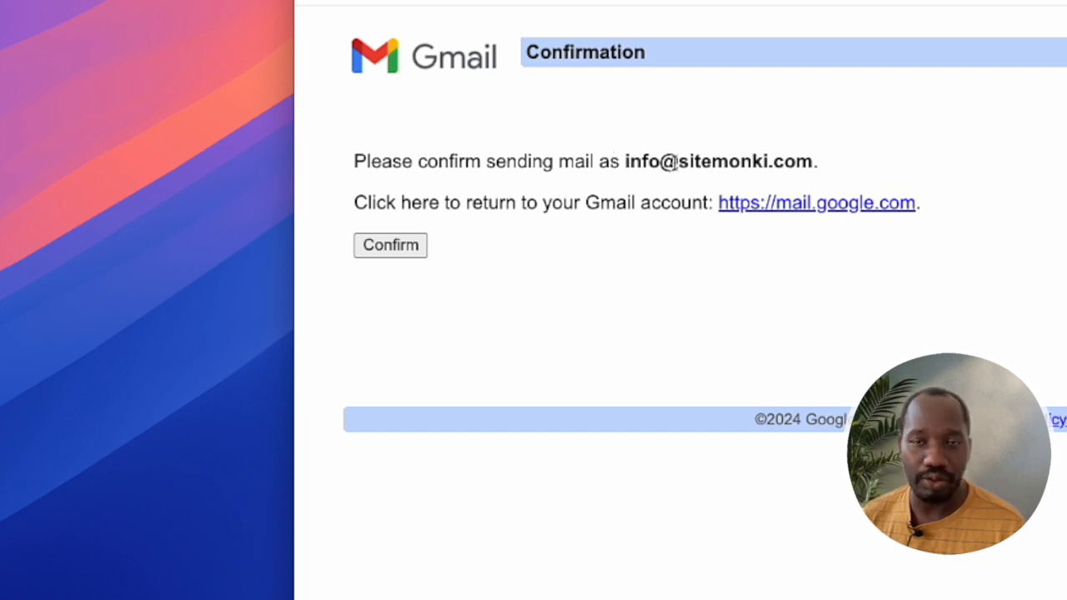
{"action": "left_click", "coordinate": [401, 247]}
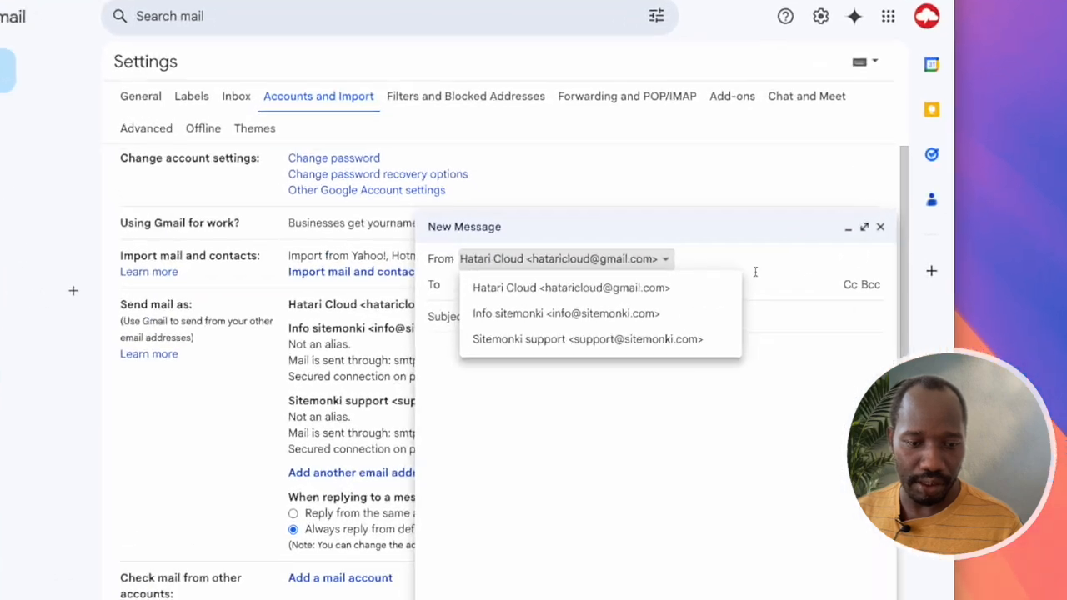
Step: Choose Info sitemonki as the sender and address the new message to the store contact
{"action": "left_click", "coordinate": [723, 308]}
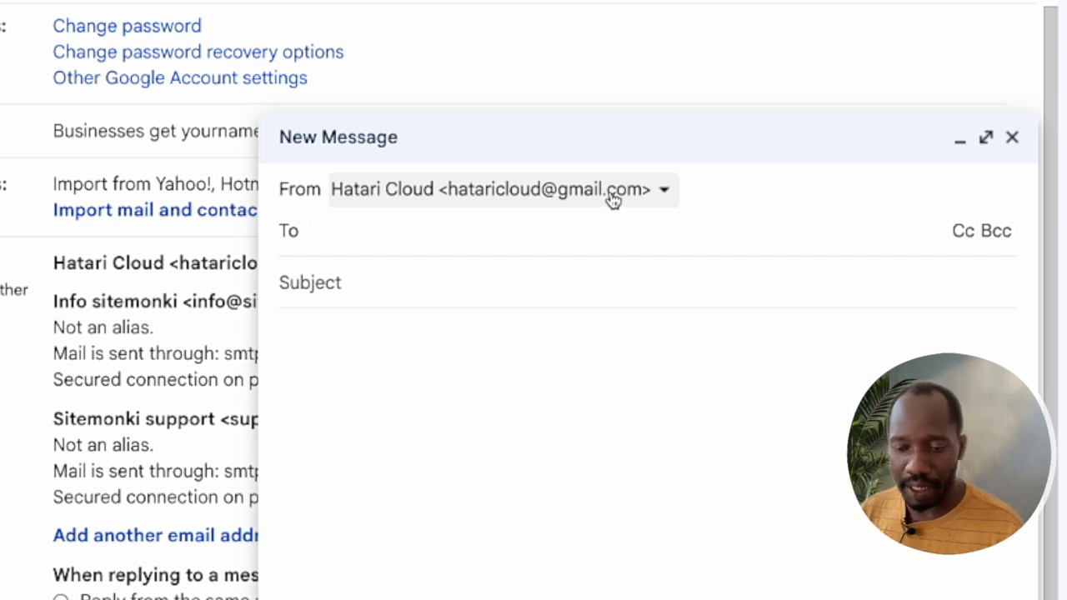
{"action": "left_click", "coordinate": [613, 200]}
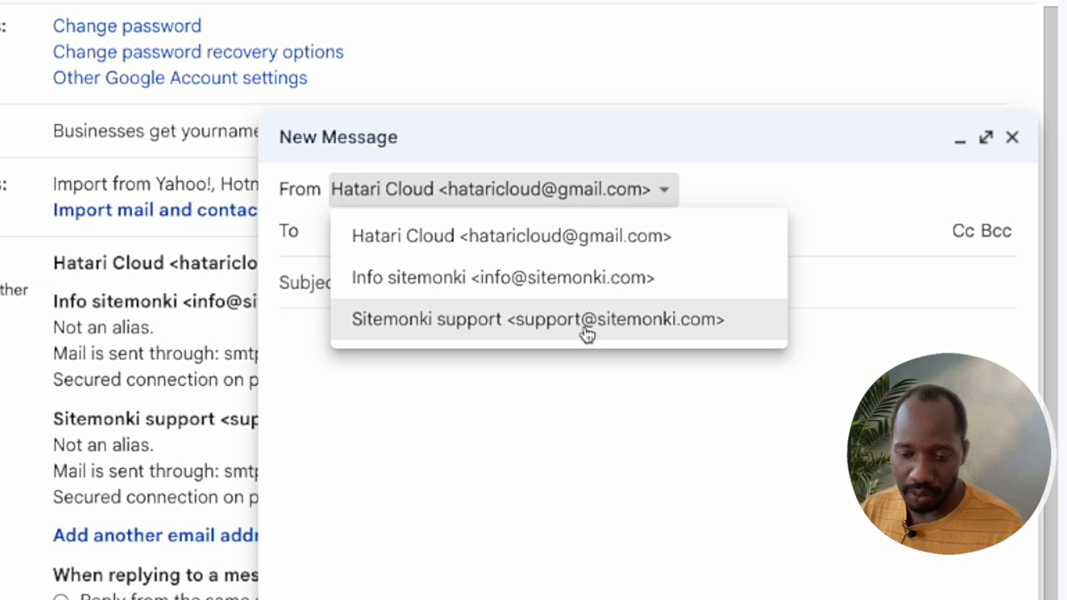
{"action": "left_click", "coordinate": [587, 283]}
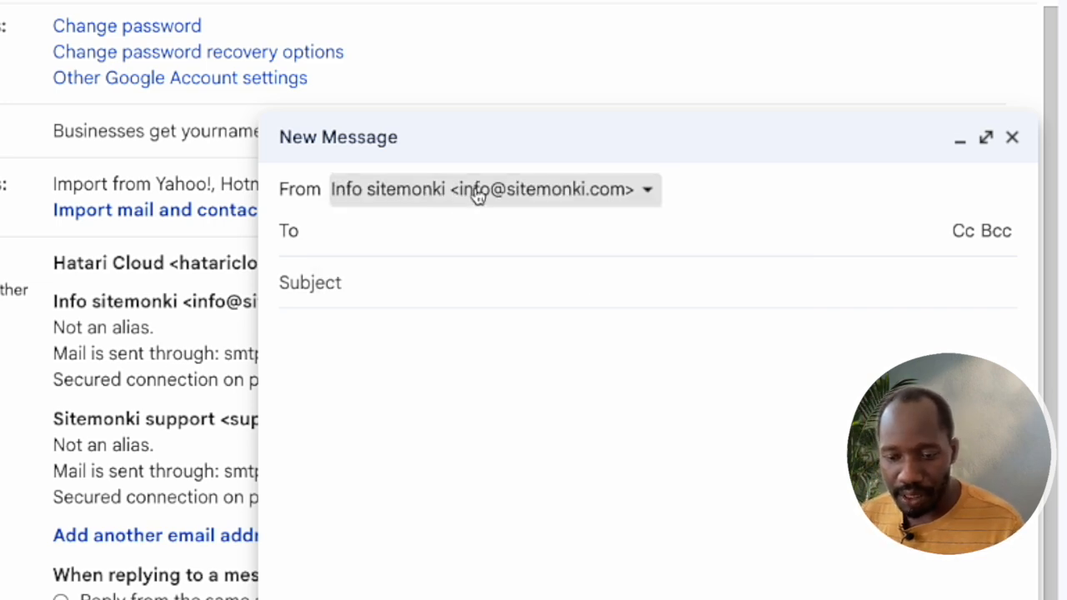
{"action": "left_click", "coordinate": [379, 250]}
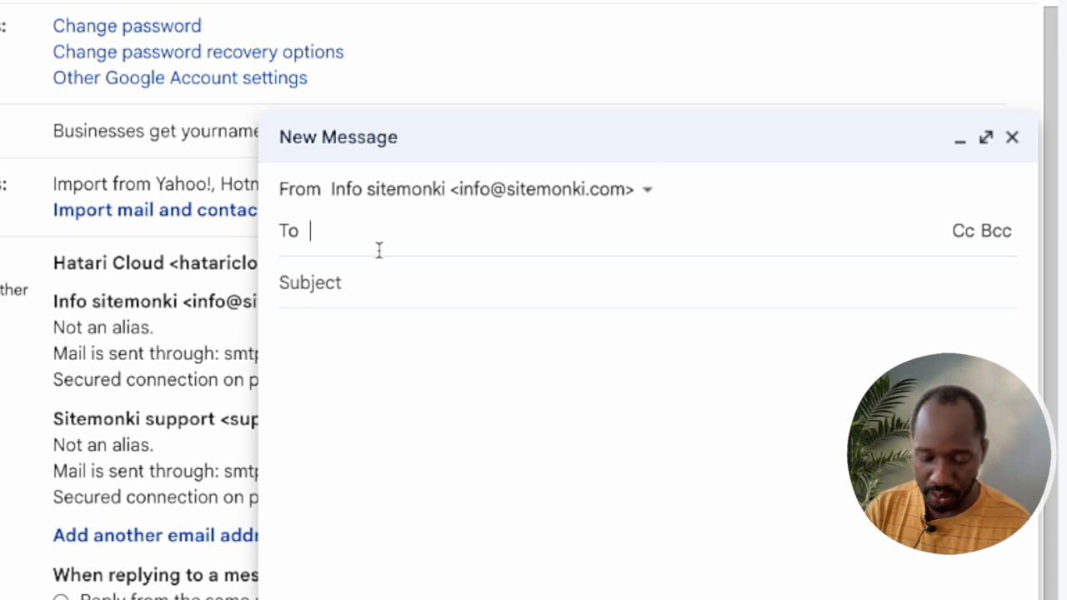
{"action": "type", "text": "odu"}
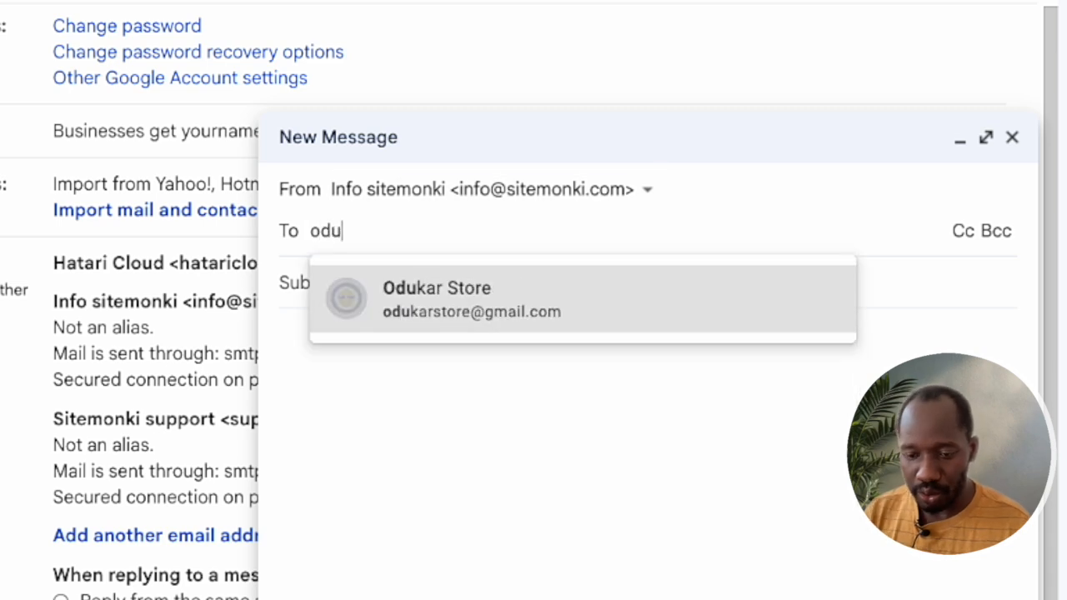
{"action": "left_click", "coordinate": [506, 322]}
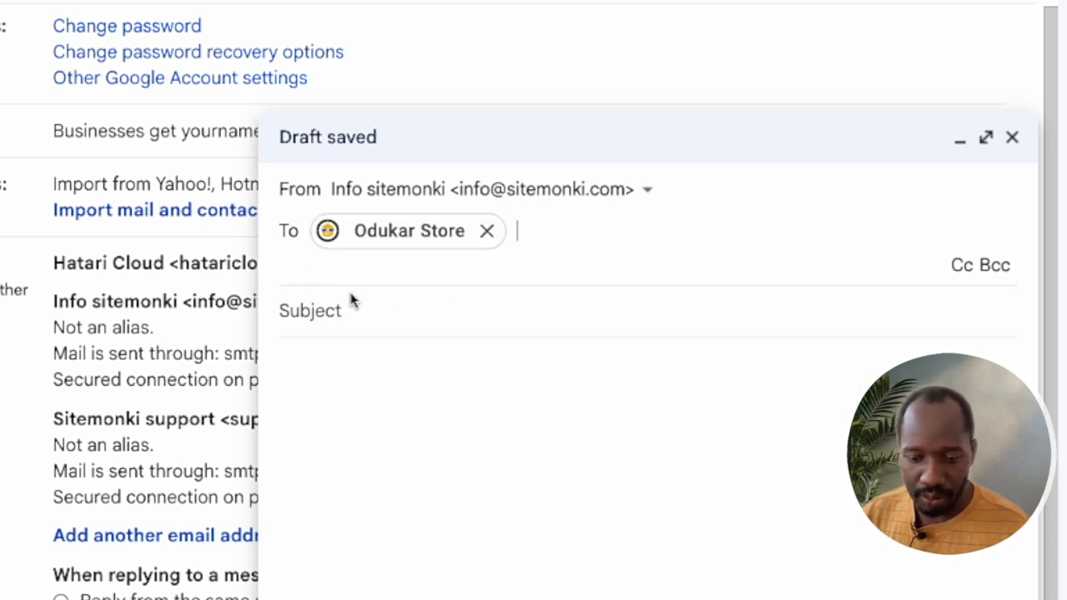
{"action": "left_click", "coordinate": [393, 320]}
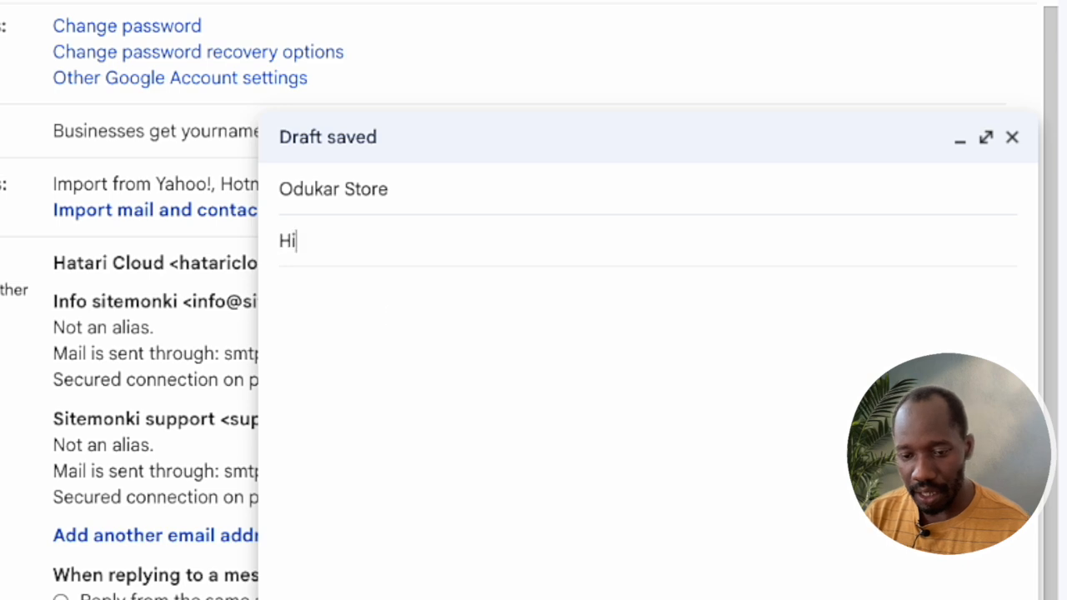
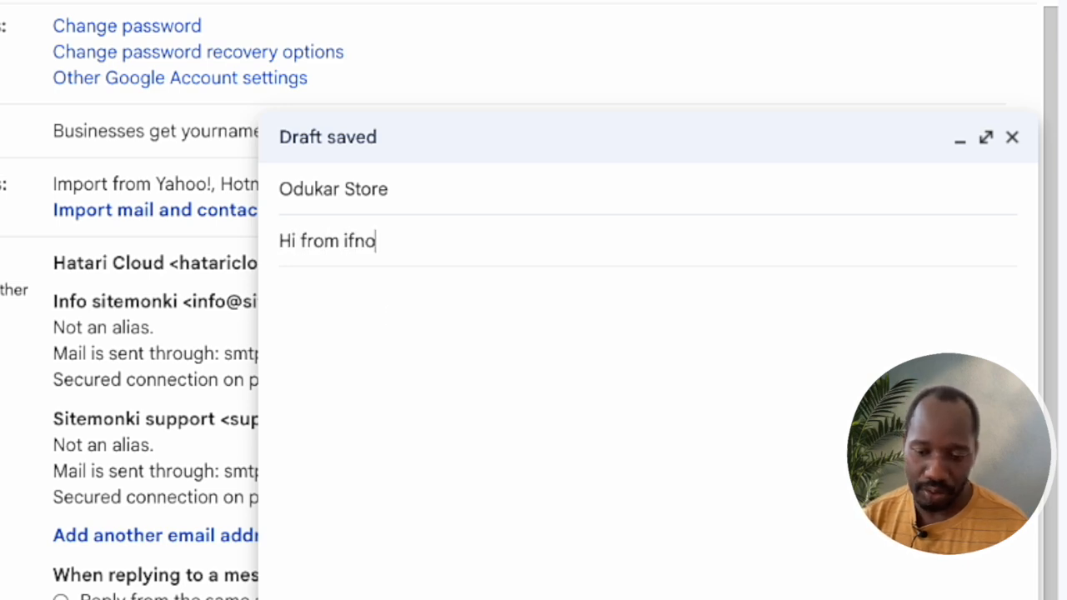
{"action": "key", "text": "BackSpace"}
{"action": "key", "text": "BackSpace"}
{"action": "key", "text": "BackSpace"}
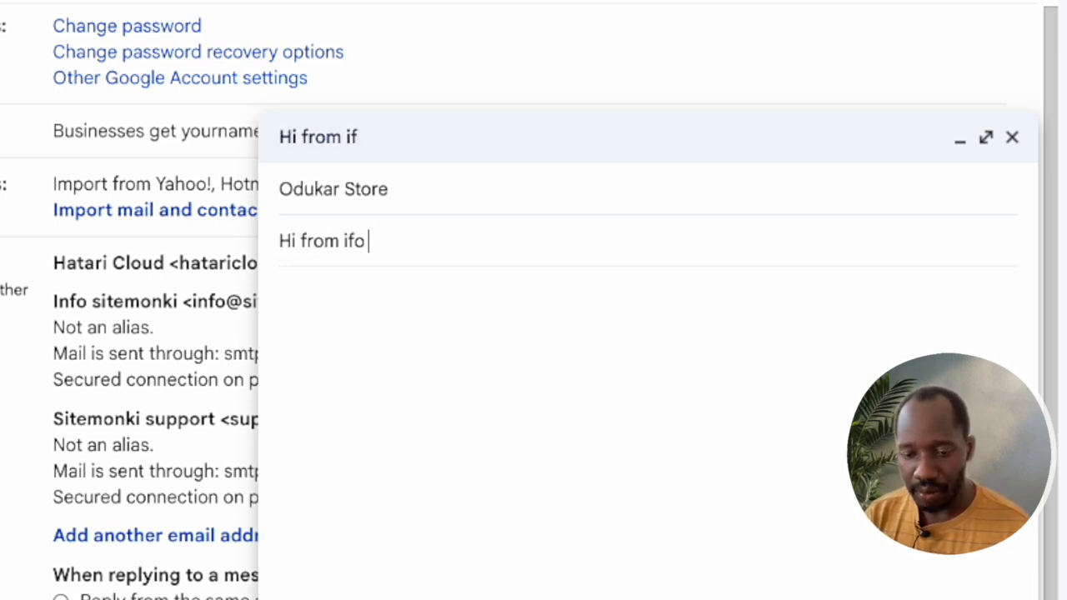
{"action": "key", "text": "BackSpace"}
{"action": "key", "text": "BackSpace"}
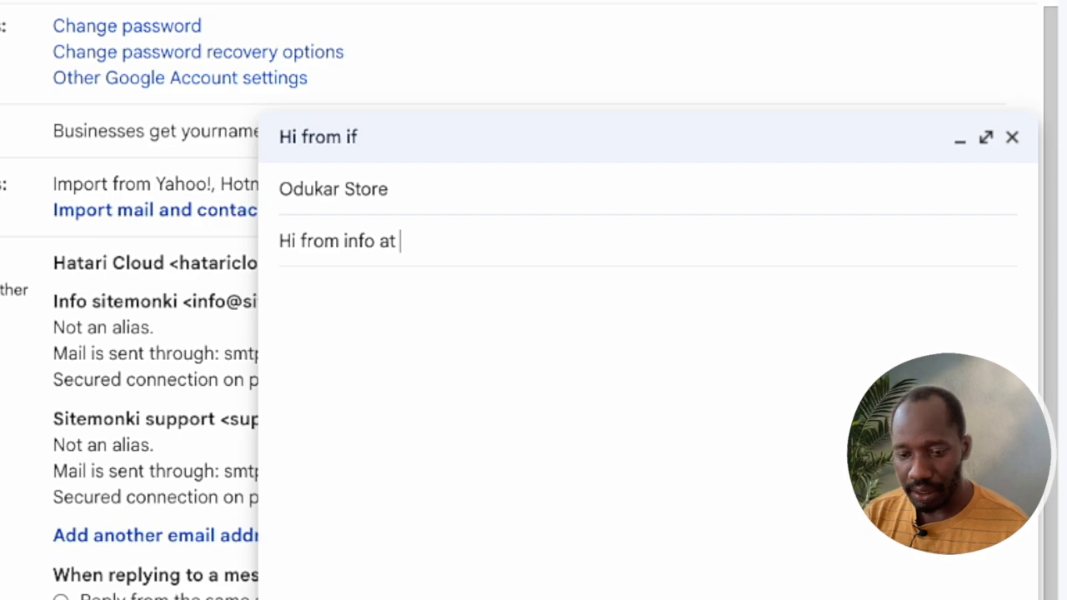
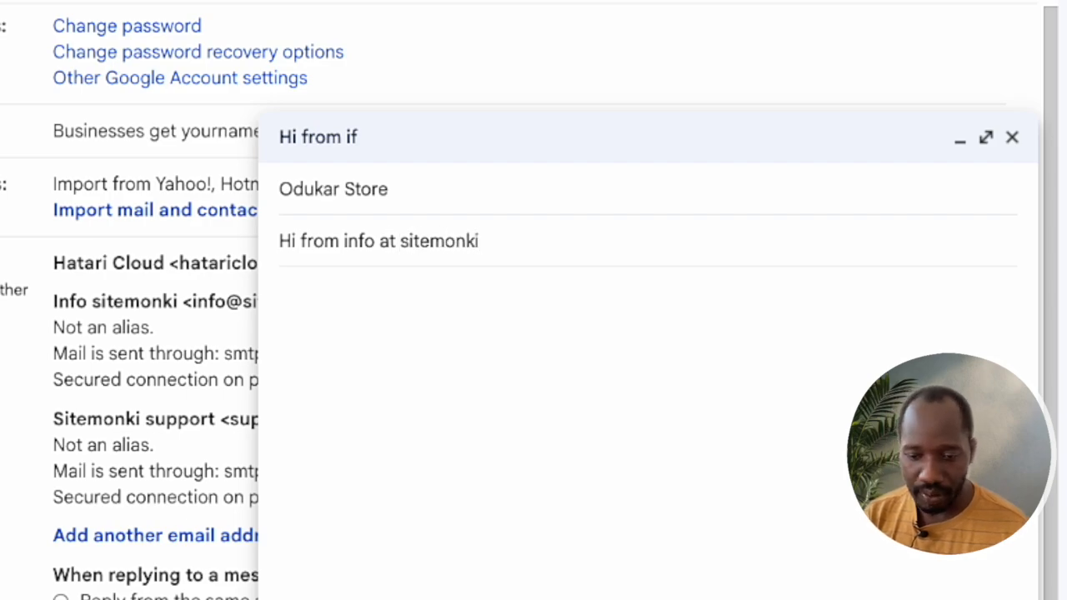
{"action": "key", "text": "Tab"}
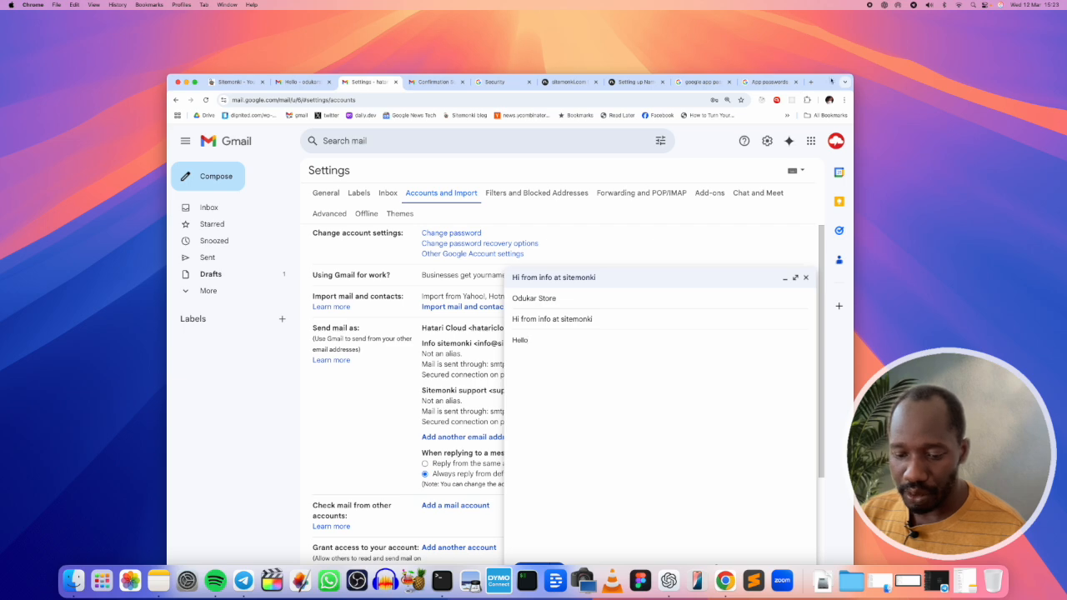
{"action": "left_click_drag", "start_coordinate": [832, 81], "coordinate": [853, 34]}
Step: Send the test email, then refresh the recipient account's inbox
{"action": "left_click", "coordinate": [557, 522]}
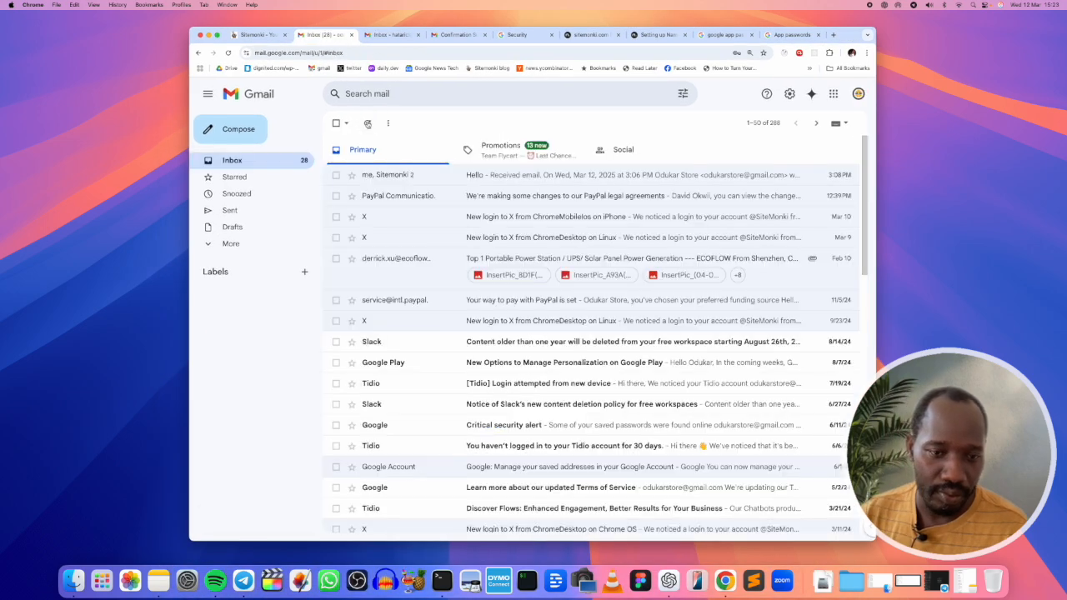
{"action": "left_click", "coordinate": [367, 123]}
{"action": "left_click", "coordinate": [368, 122]}
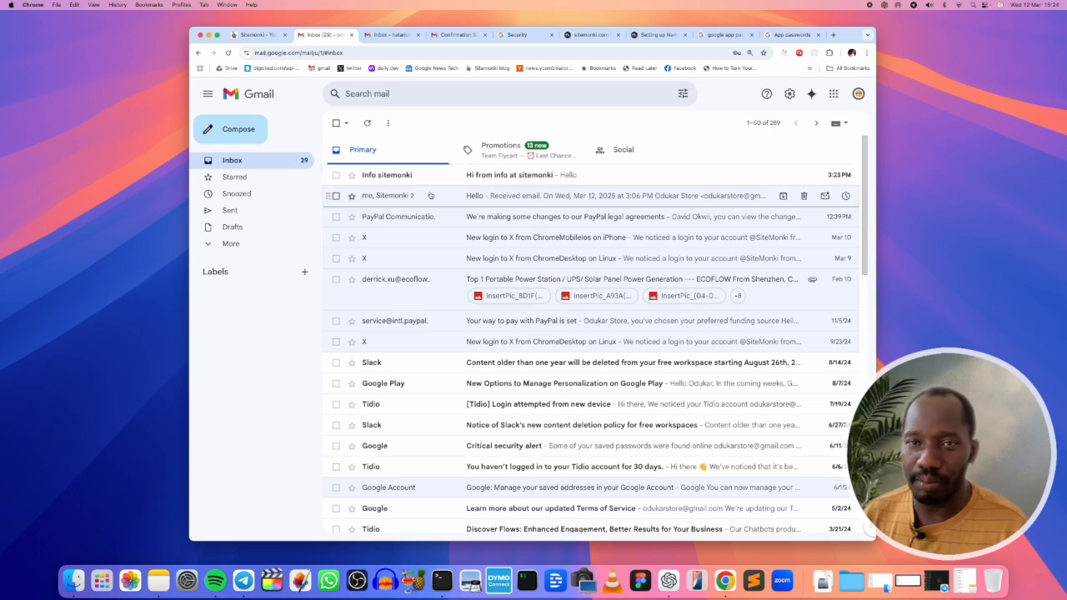
{"action": "left_click", "coordinate": [473, 176]}
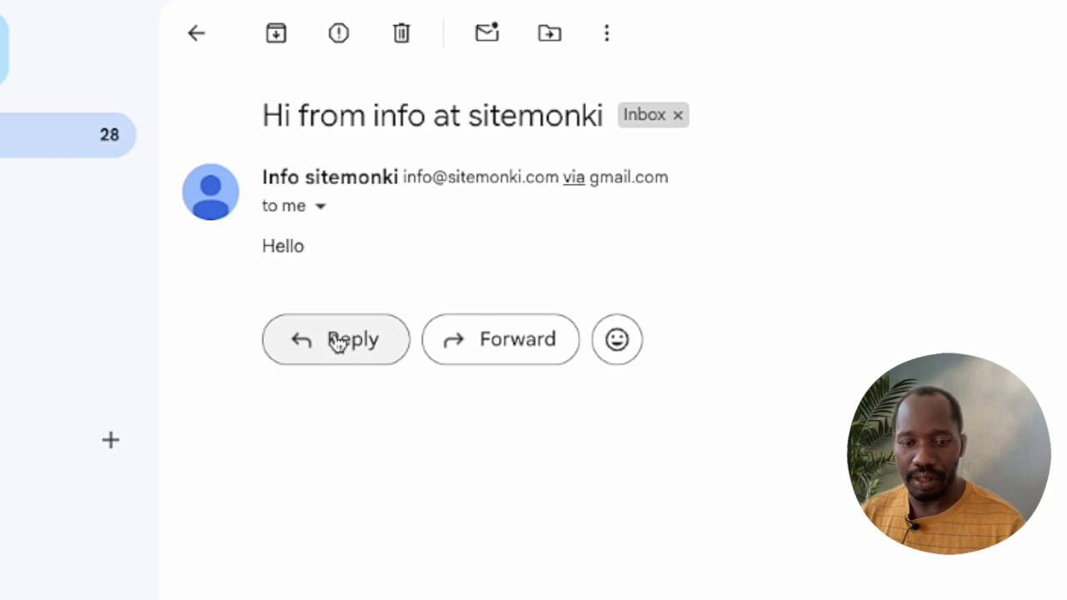
{"action": "left_click", "coordinate": [338, 342]}
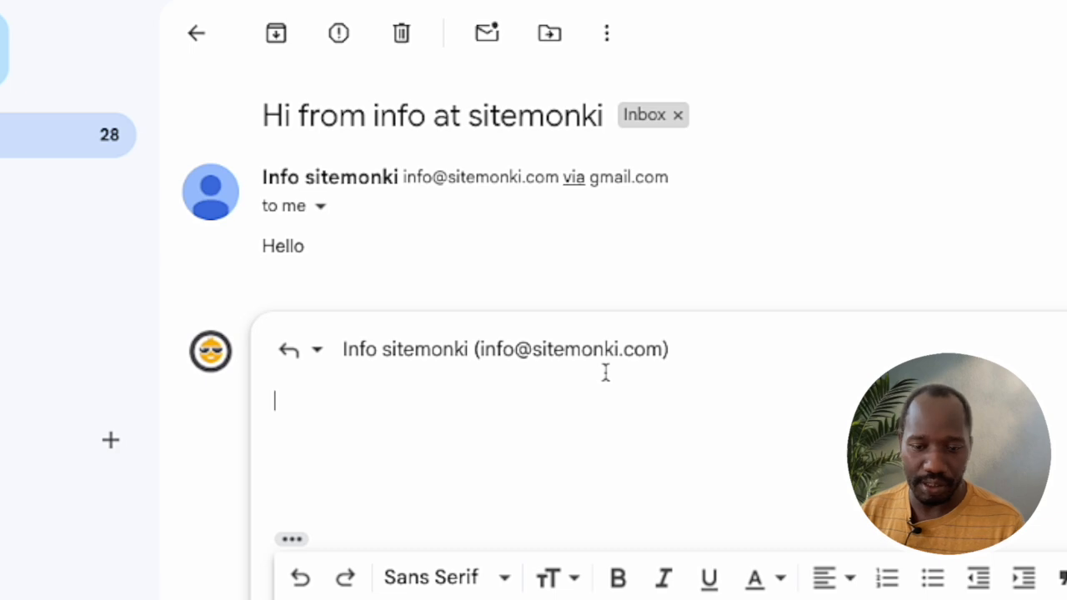
{"action": "type", "text": "email received"}
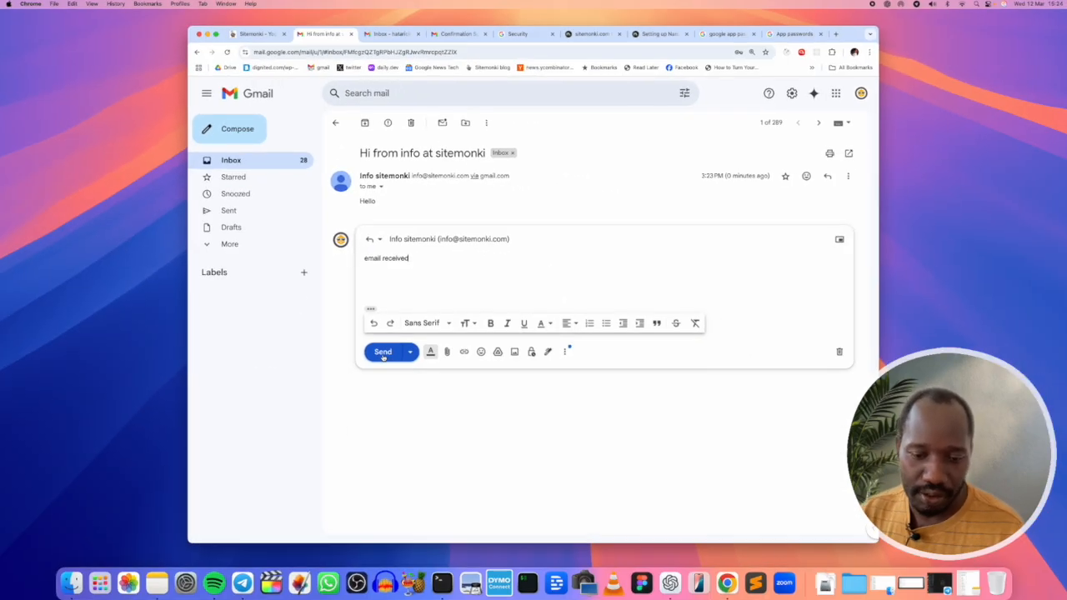
{"action": "left_click", "coordinate": [381, 350]}
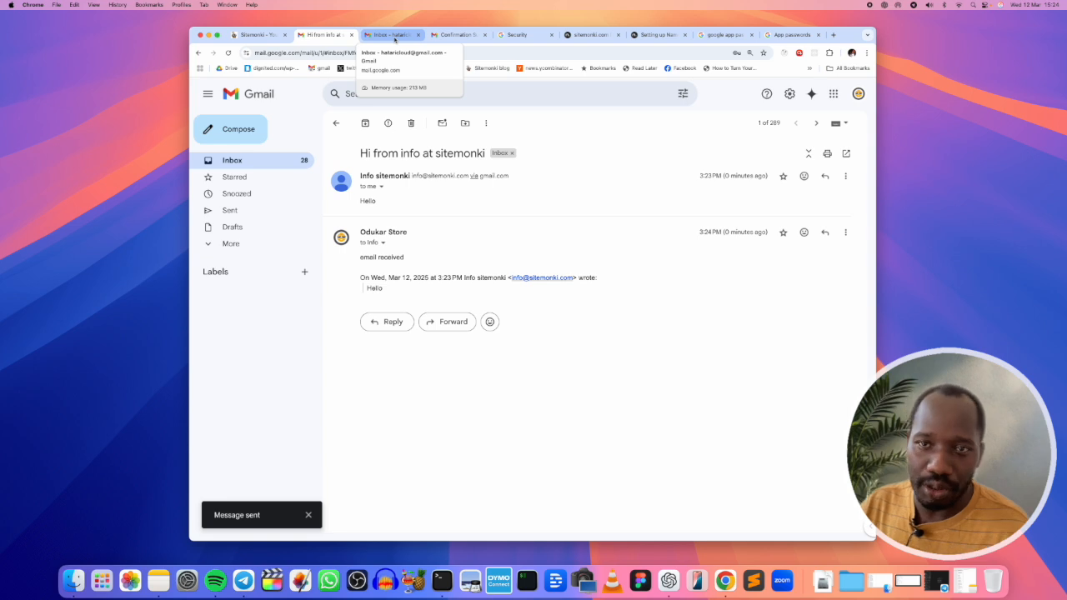
{"action": "left_click", "coordinate": [395, 38]}
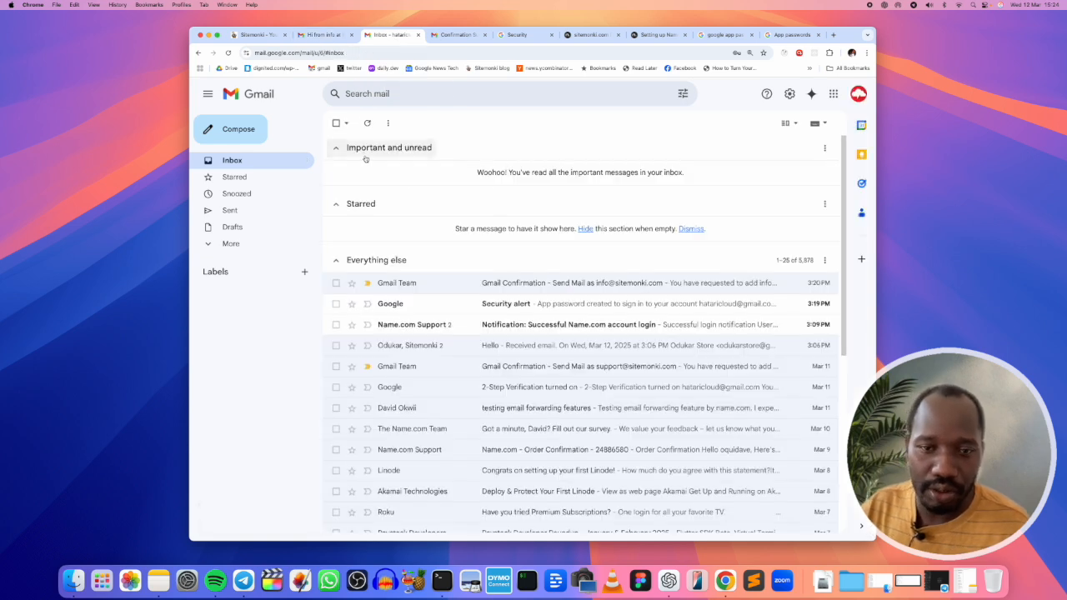
{"action": "left_click", "coordinate": [368, 126]}
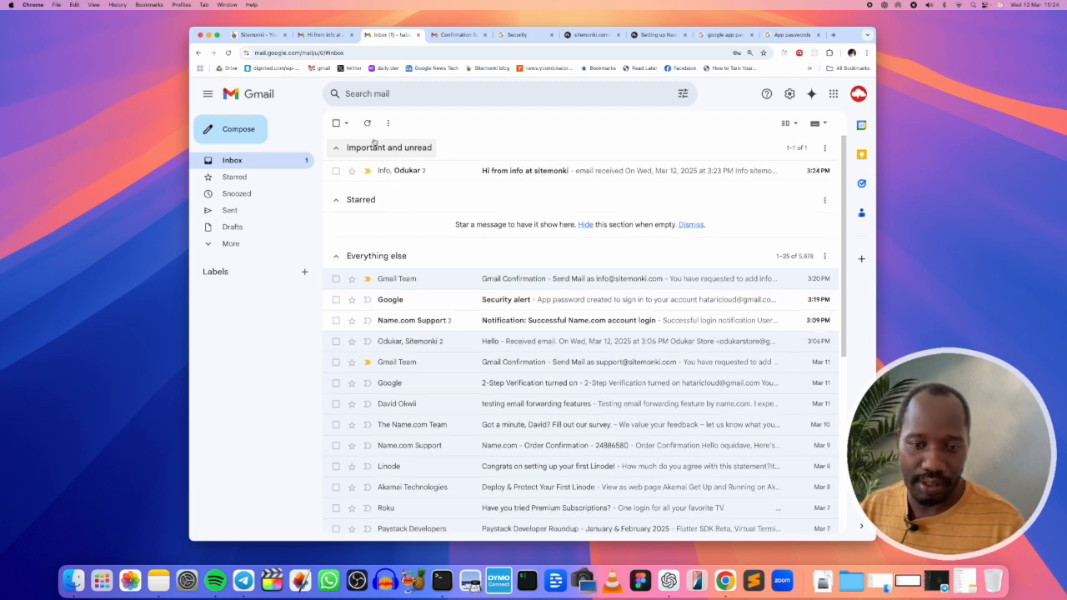
{"action": "left_click", "coordinate": [478, 178]}
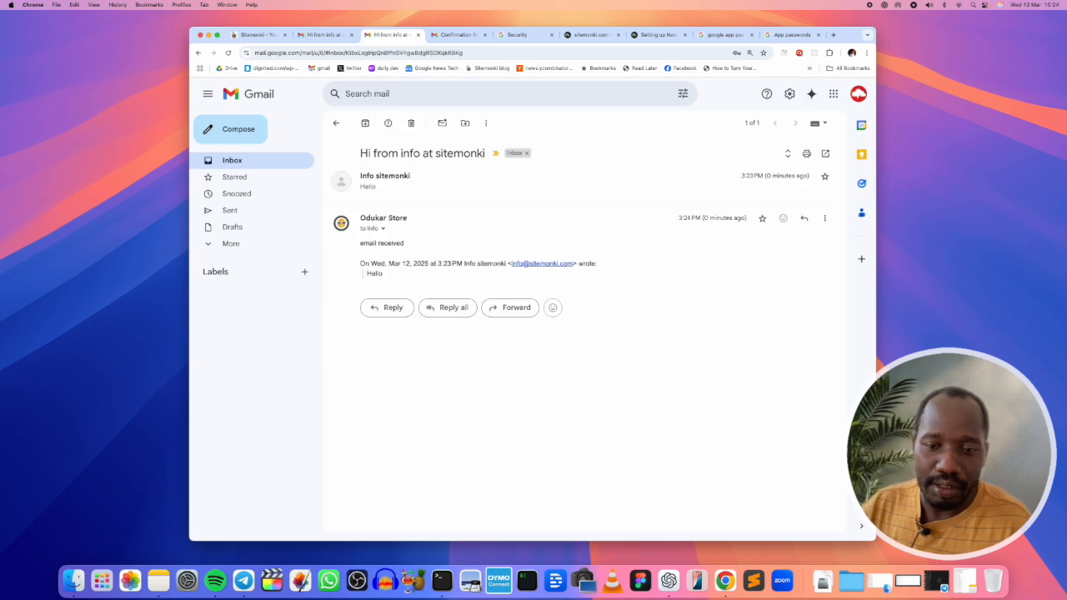